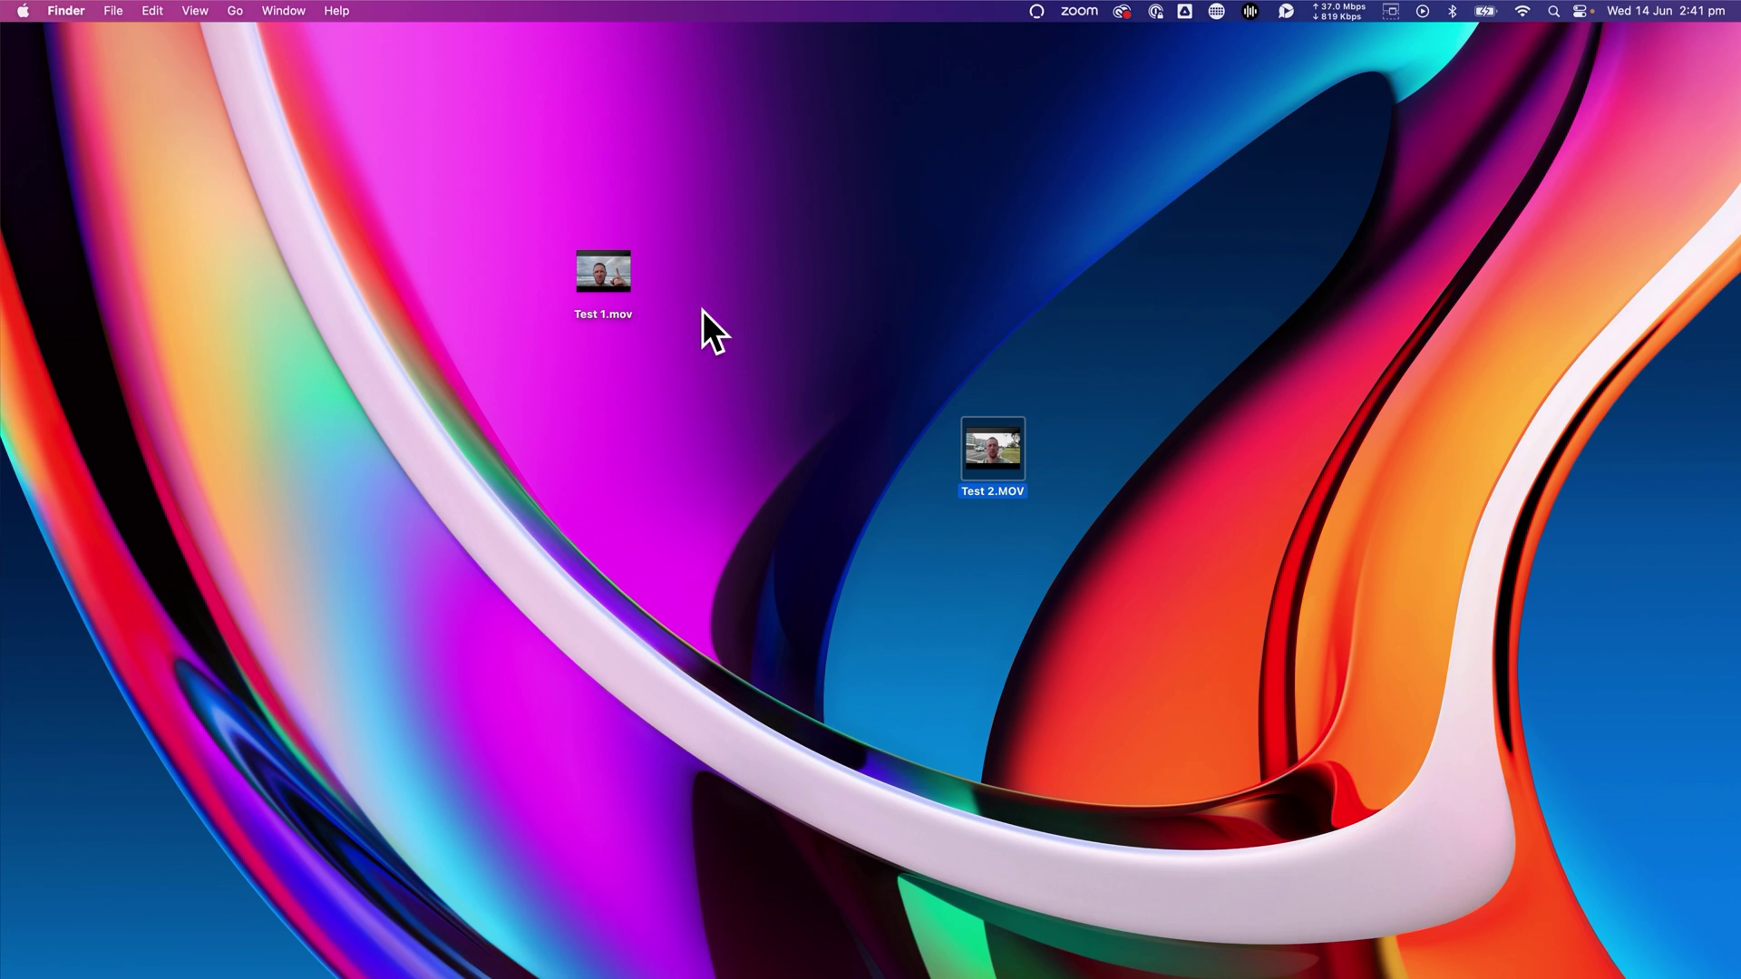
# - Preview Test 1.mov, then place Test 1 and Test 2 in Final Cut Pro's Test Project timeline
pyautogui.click(625, 282)
pyautogui.press('space')
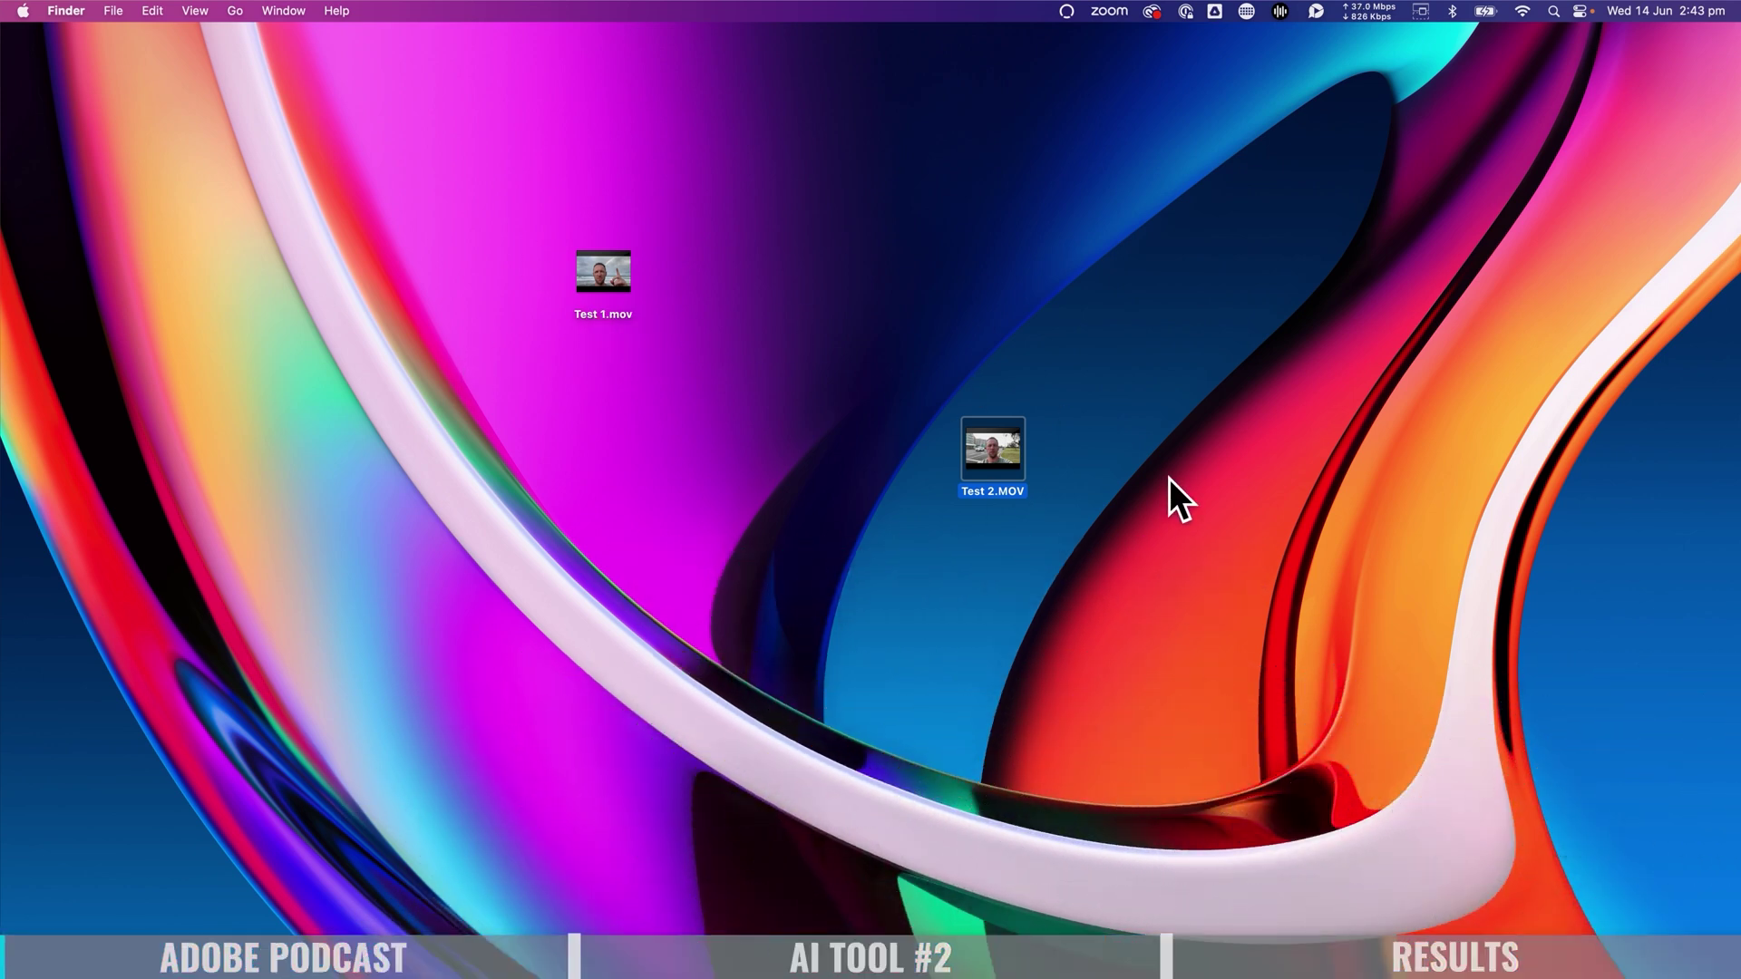
pyautogui.moveTo(1431, 968)
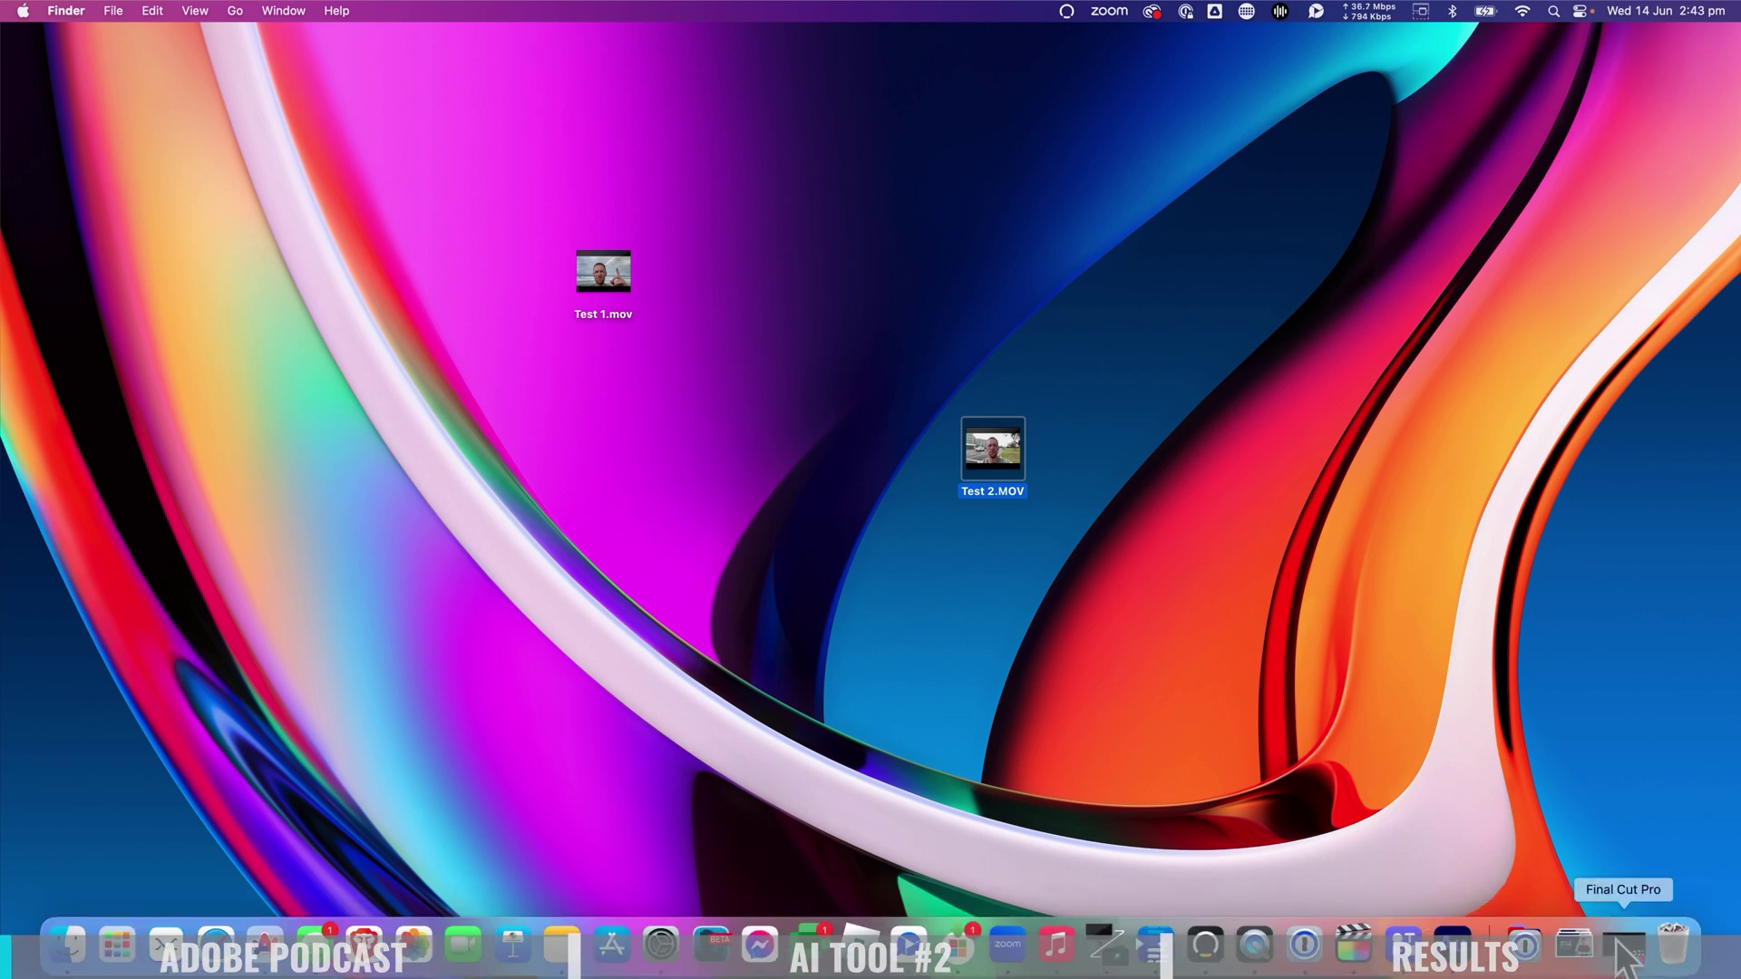
pyautogui.click(1609, 947)
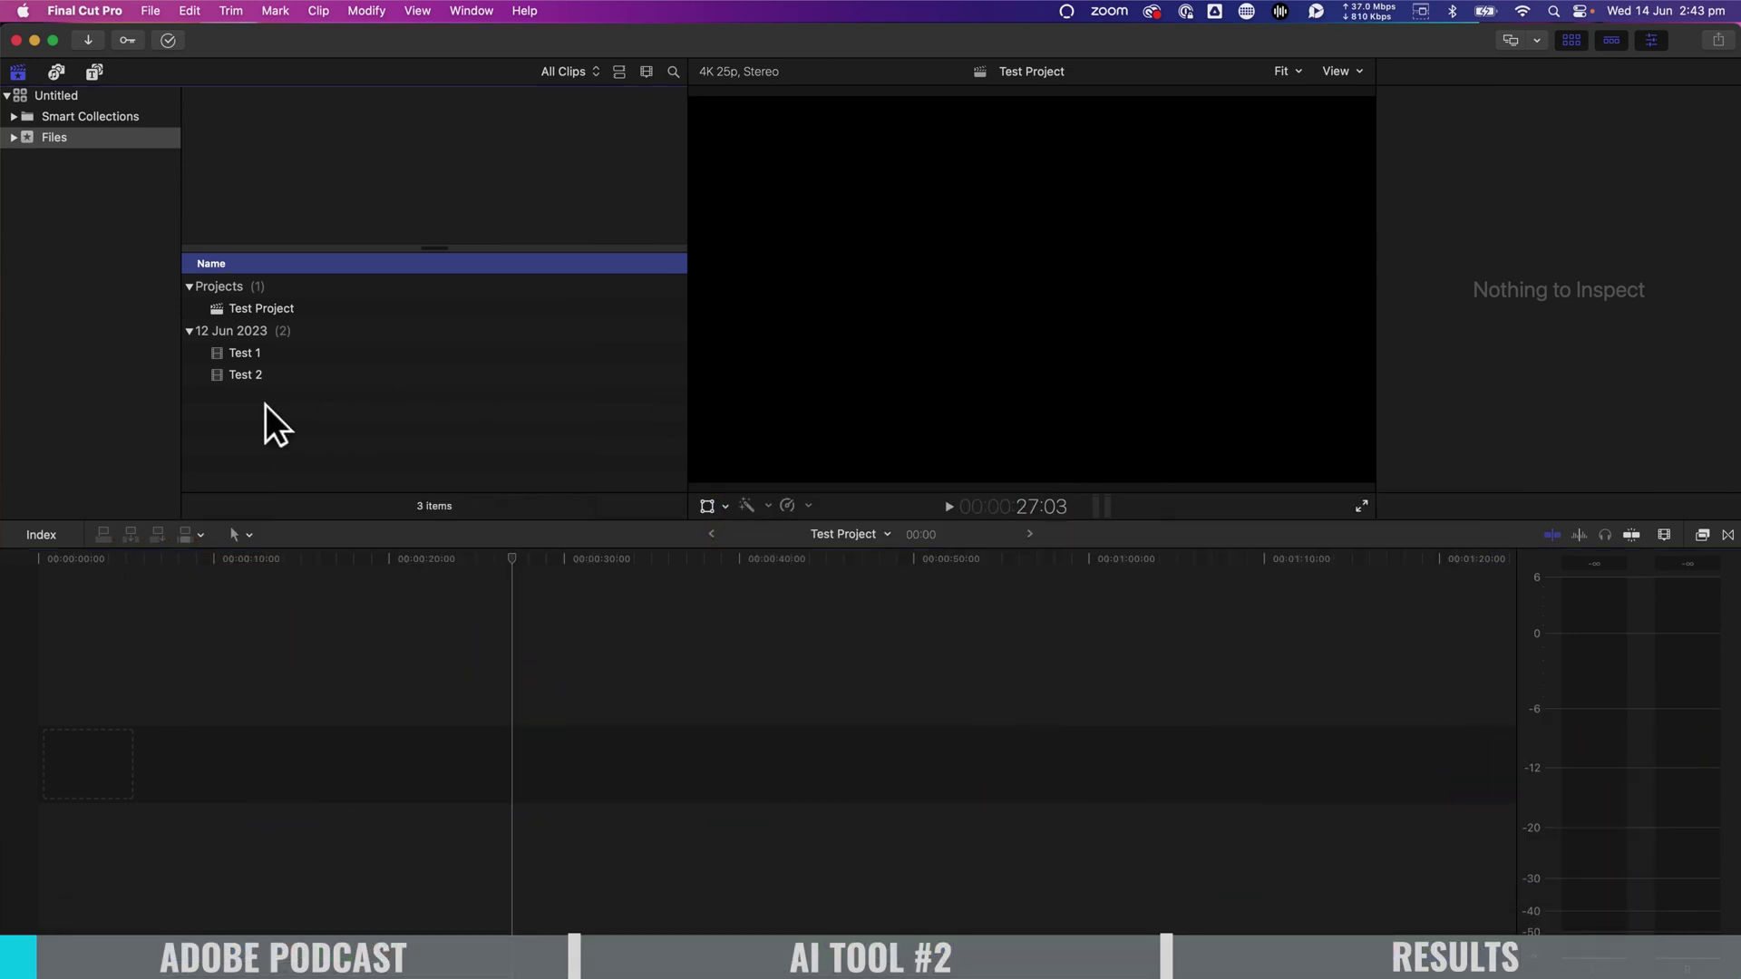
pyautogui.moveTo(264, 405)
pyautogui.mouseDown()
pyautogui.moveTo(231, 349)
pyautogui.moveTo(78, 750)
pyautogui.mouseUp()
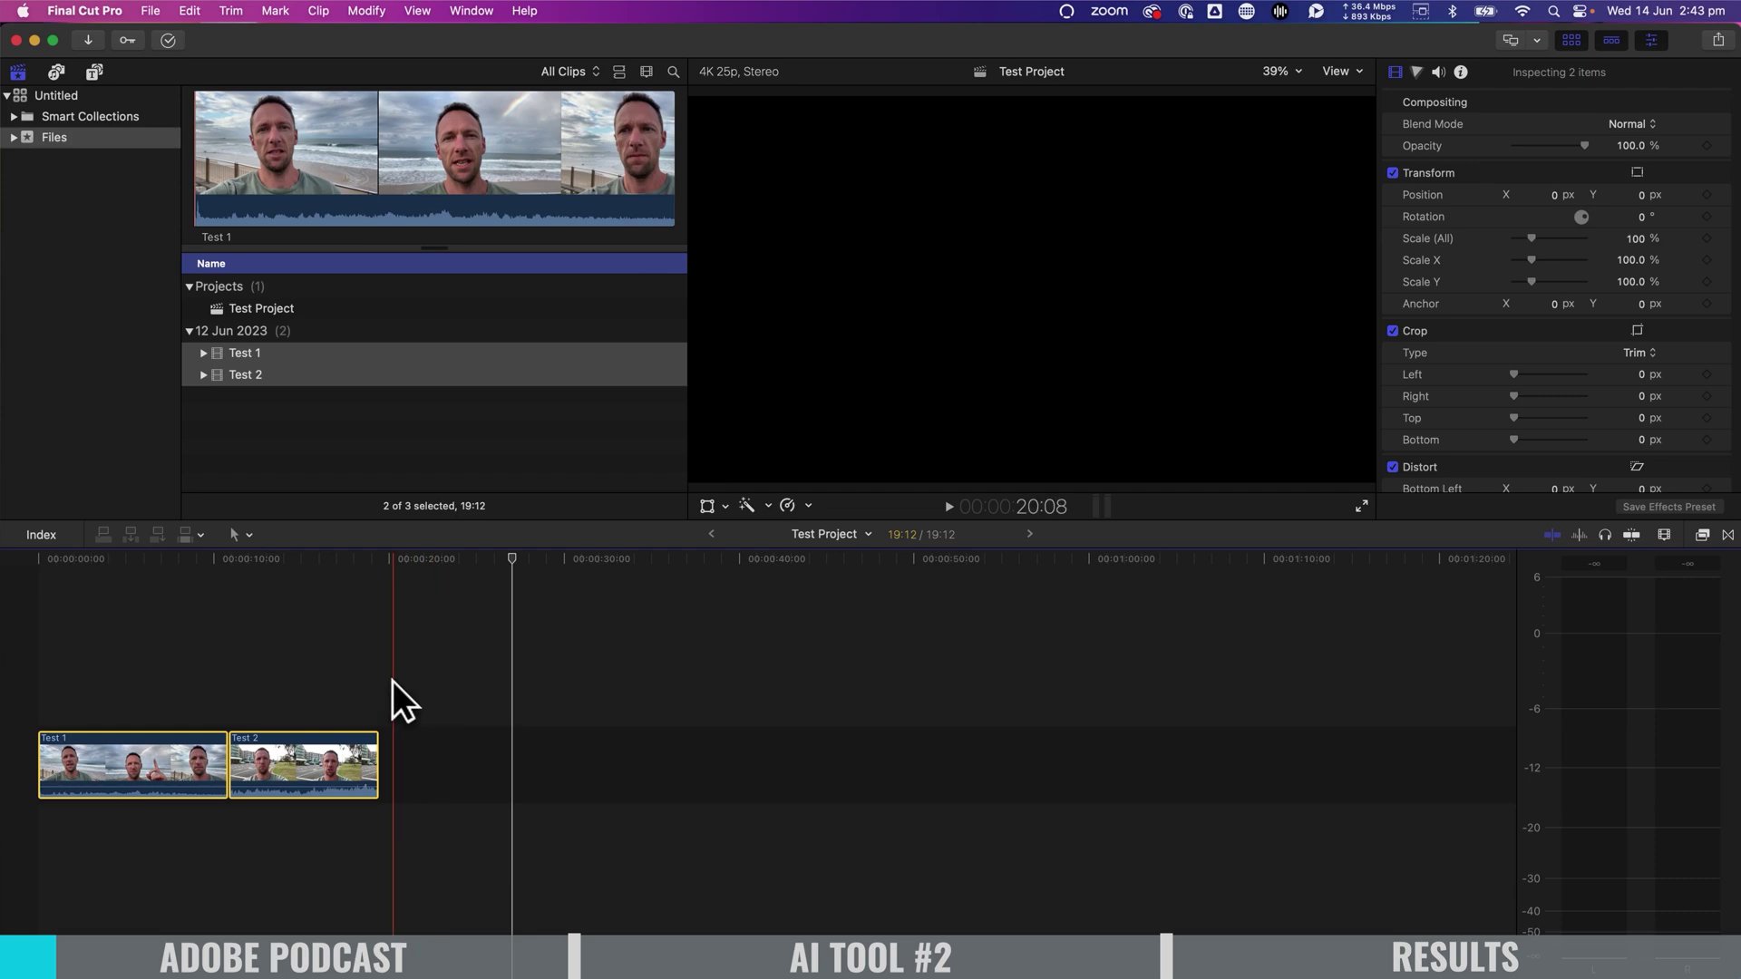
# - Export the project as an Audio Only MP3 named Test Project.mp3 to the Desktop
pyautogui.click(151, 11)
pyautogui.moveTo(238, 286)
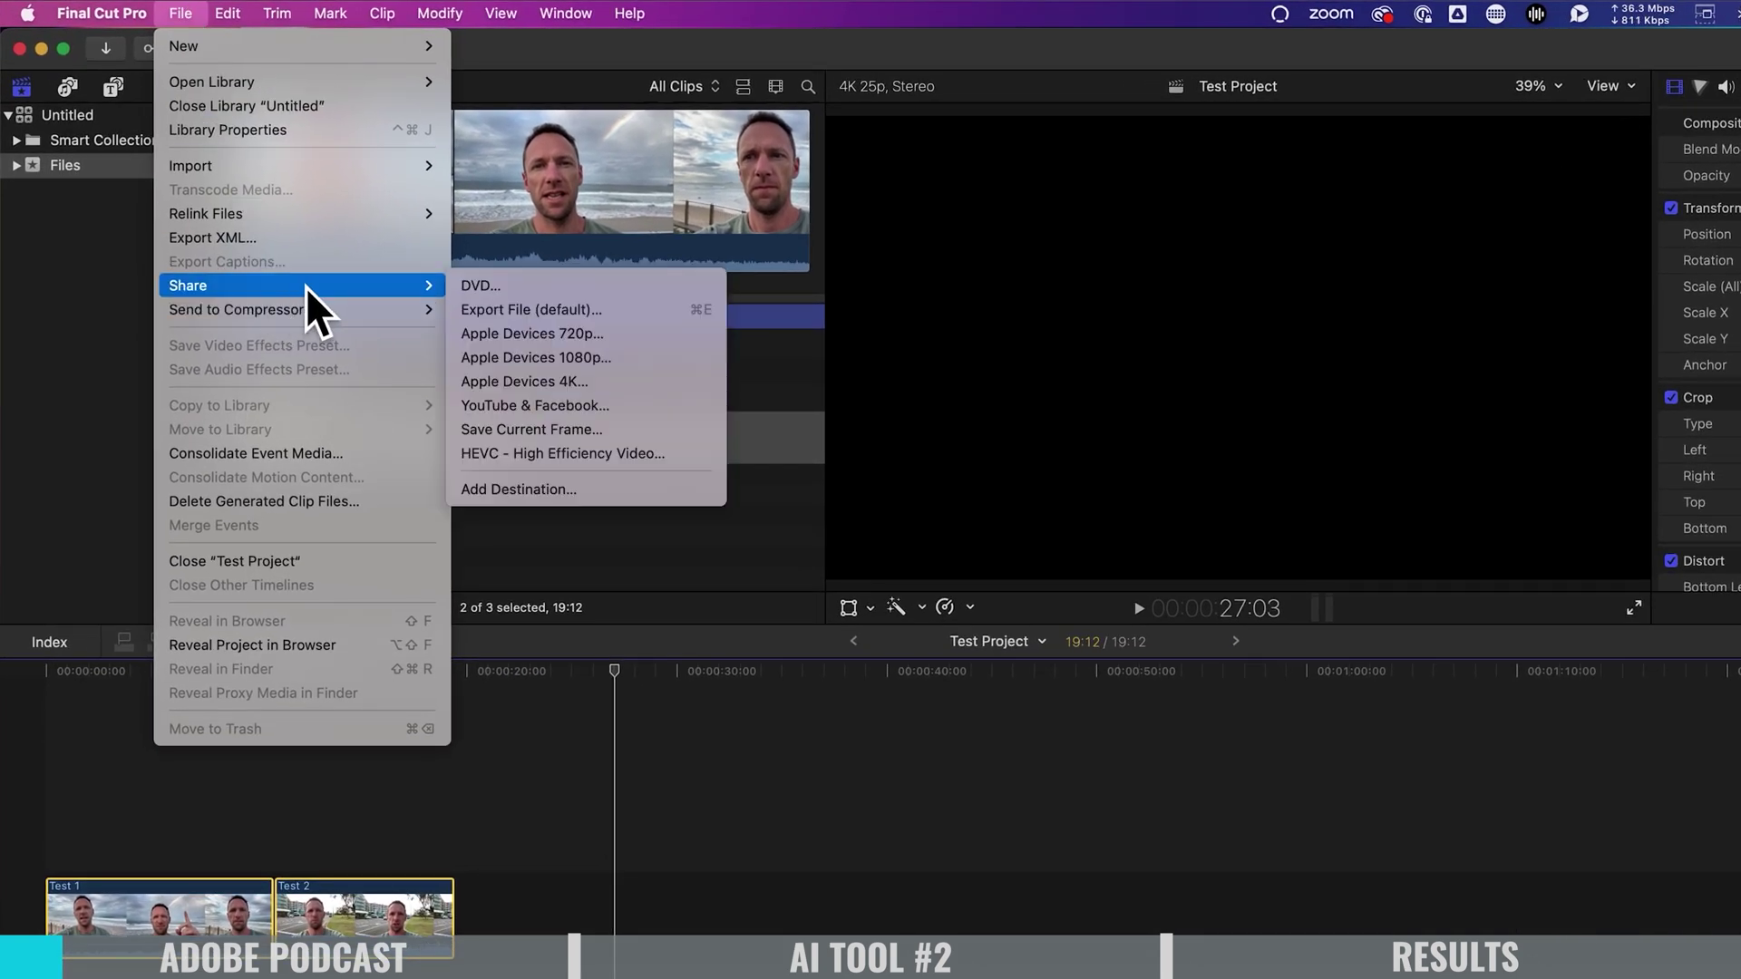
pyautogui.click(541, 307)
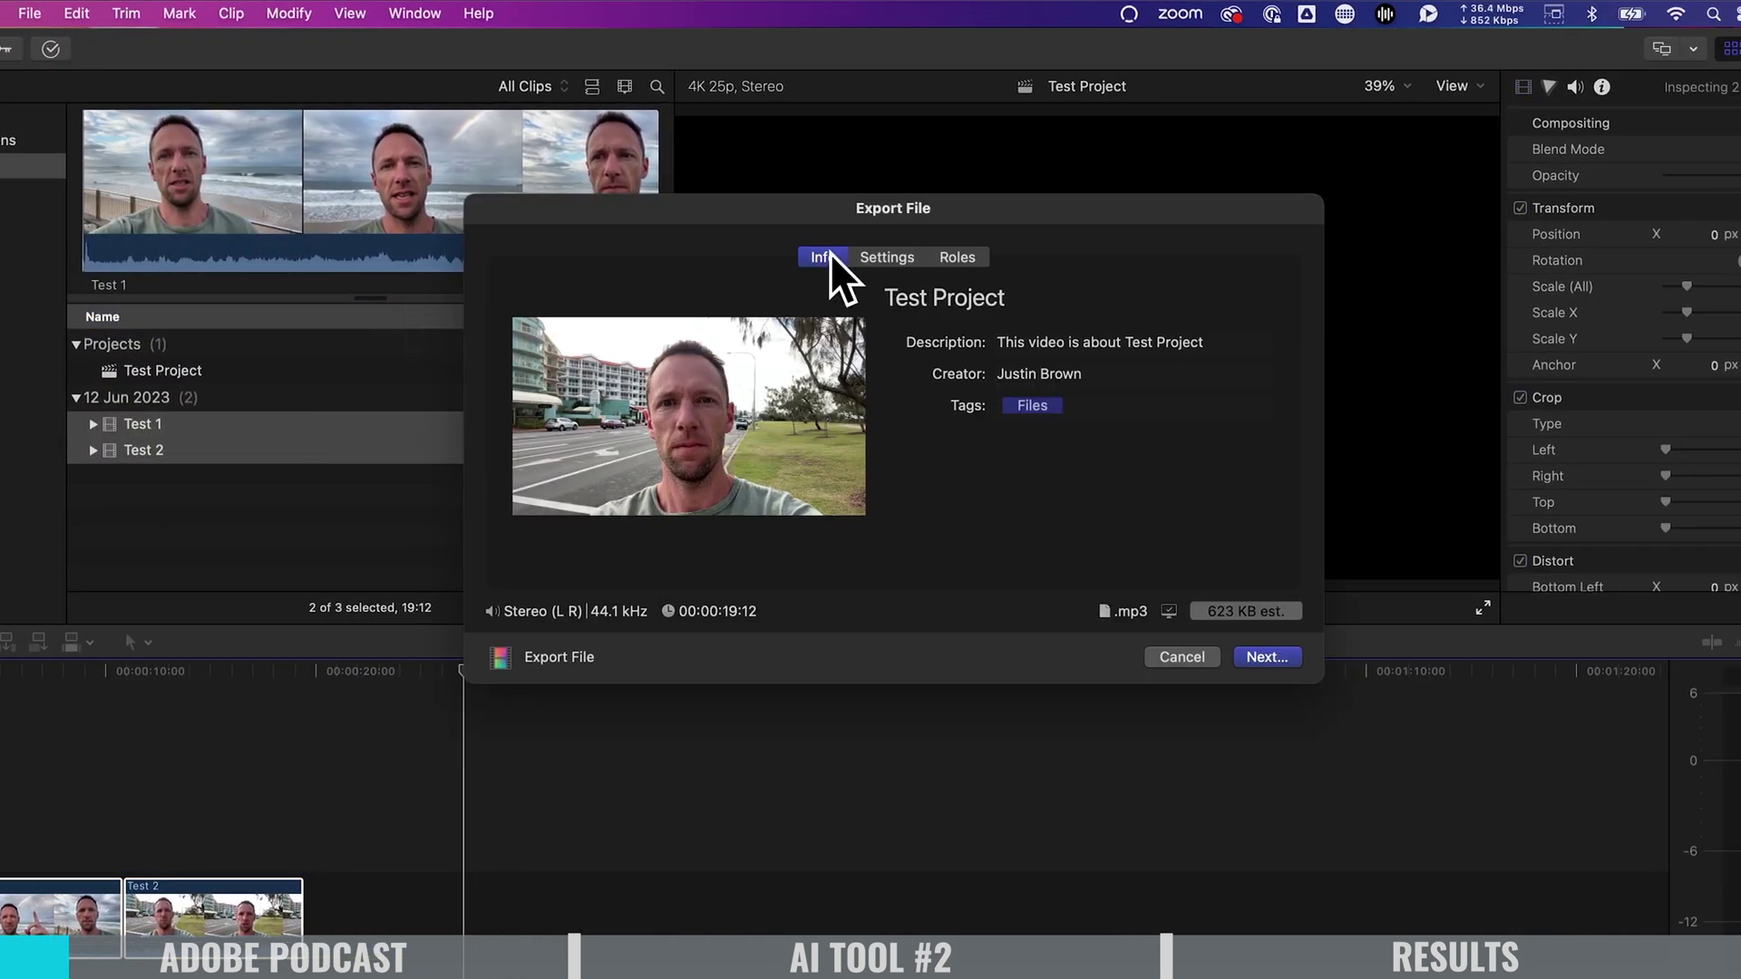
pyautogui.click(862, 258)
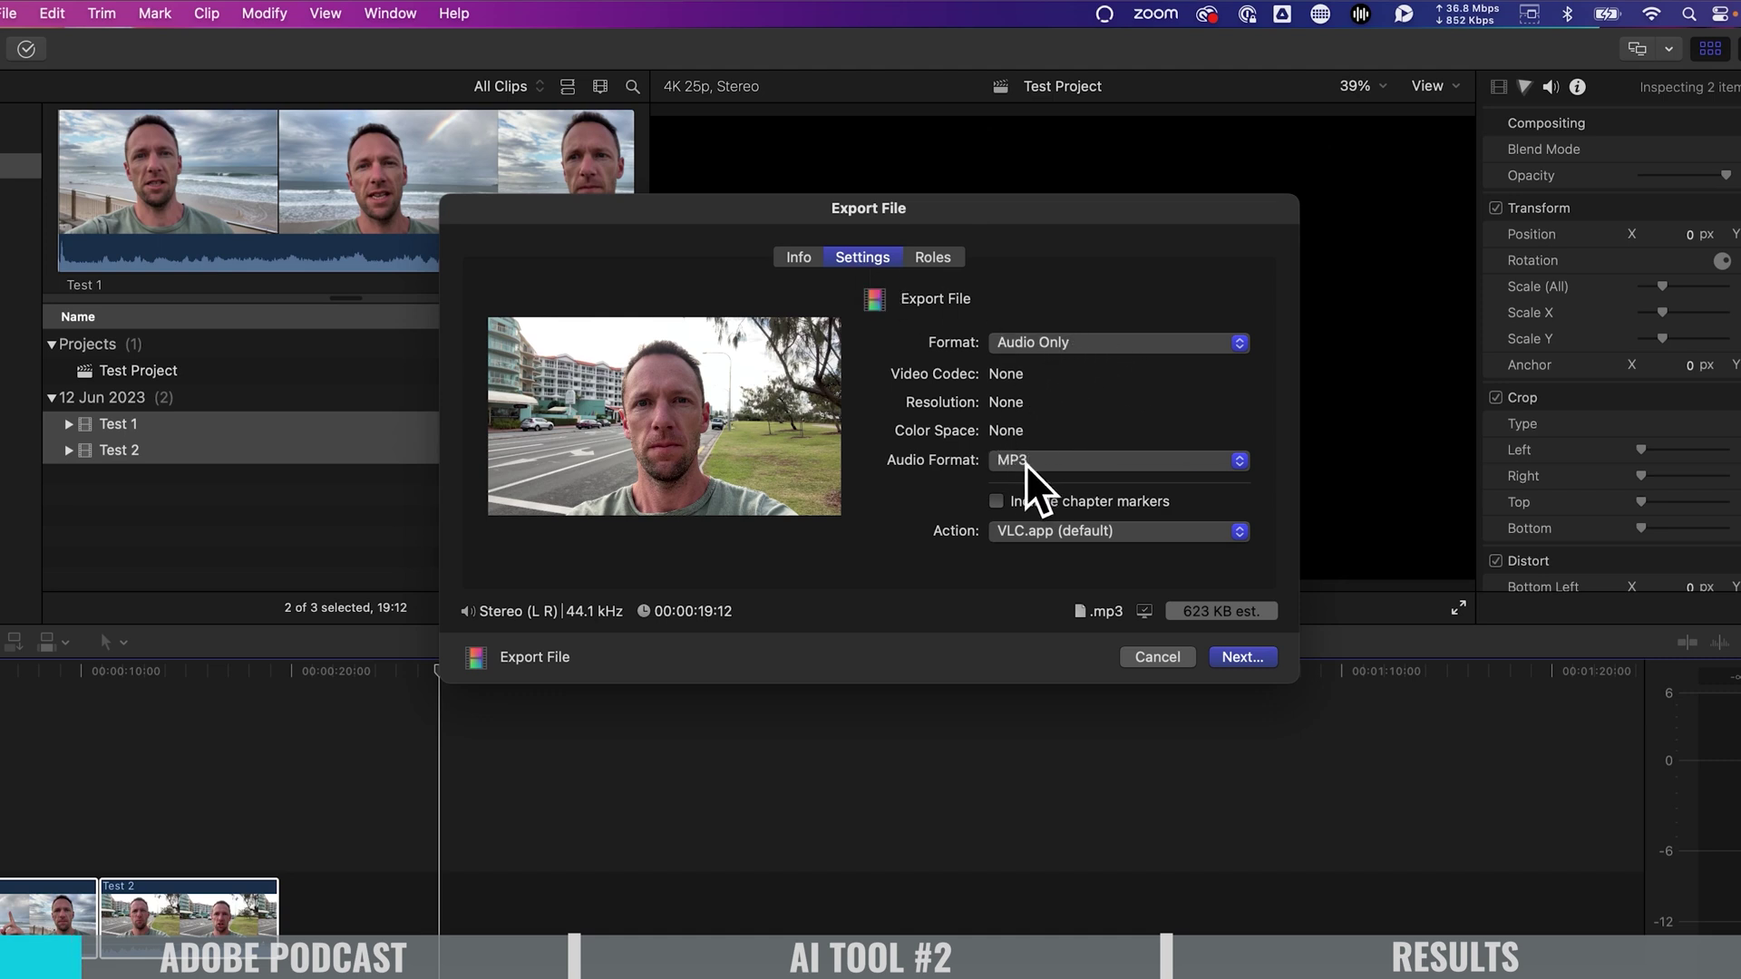
pyautogui.click(1242, 657)
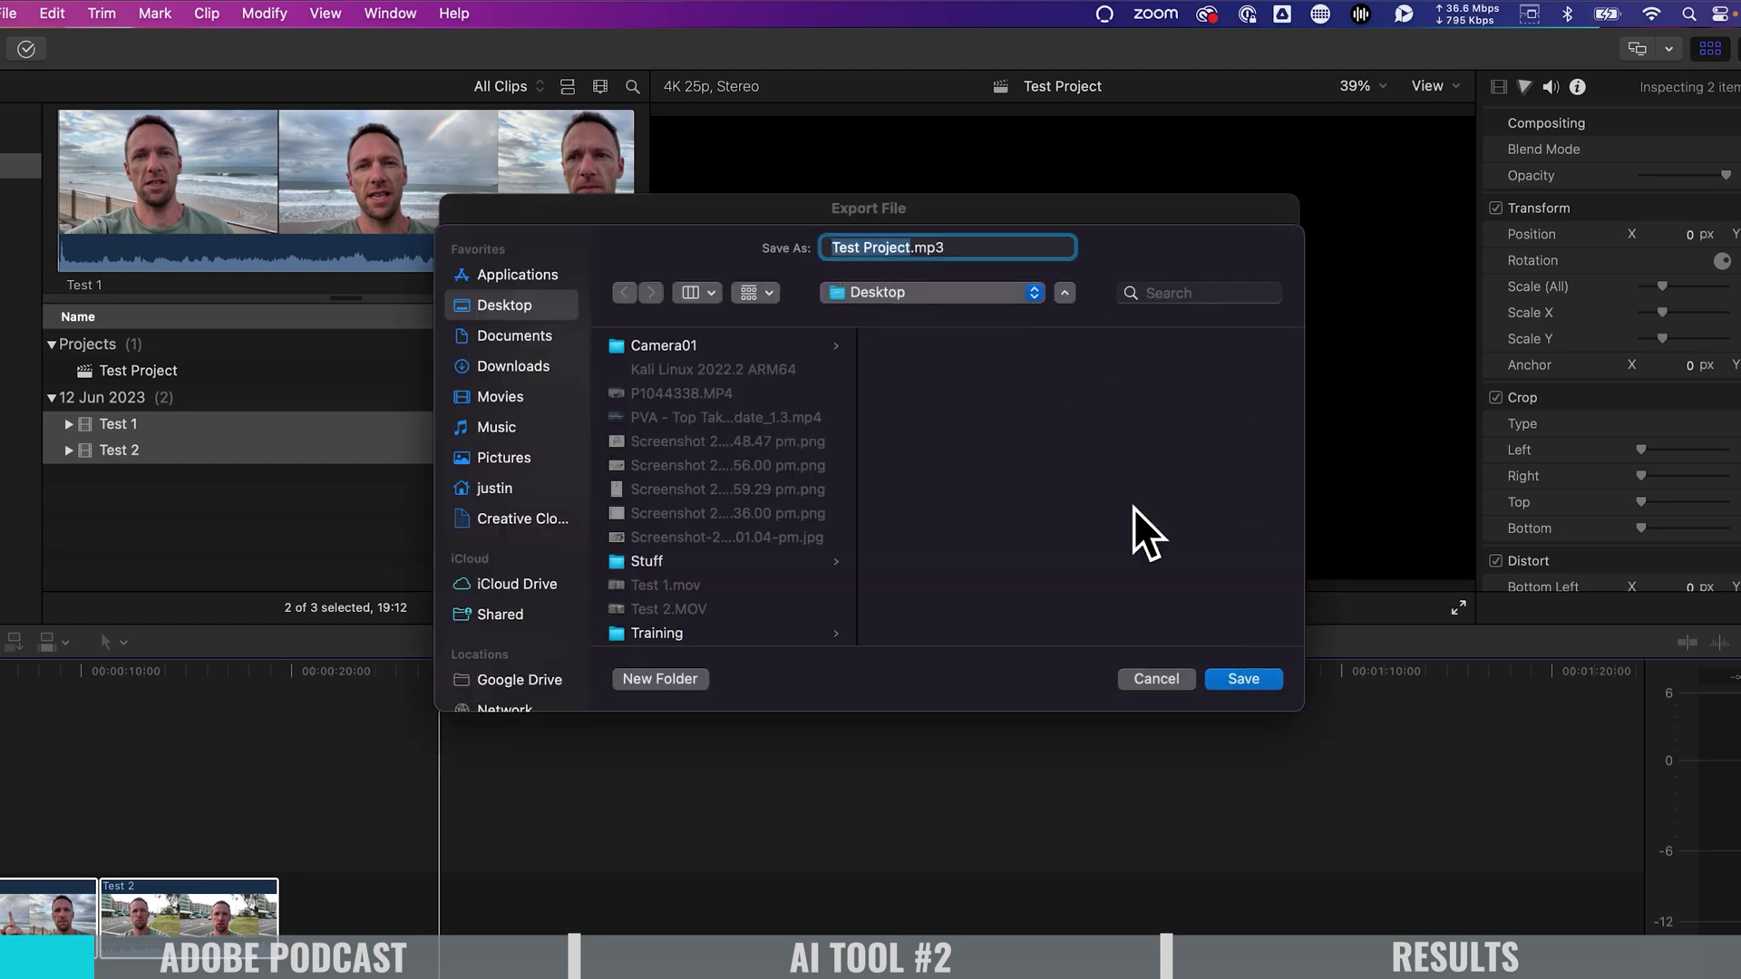
pyautogui.click(1224, 680)
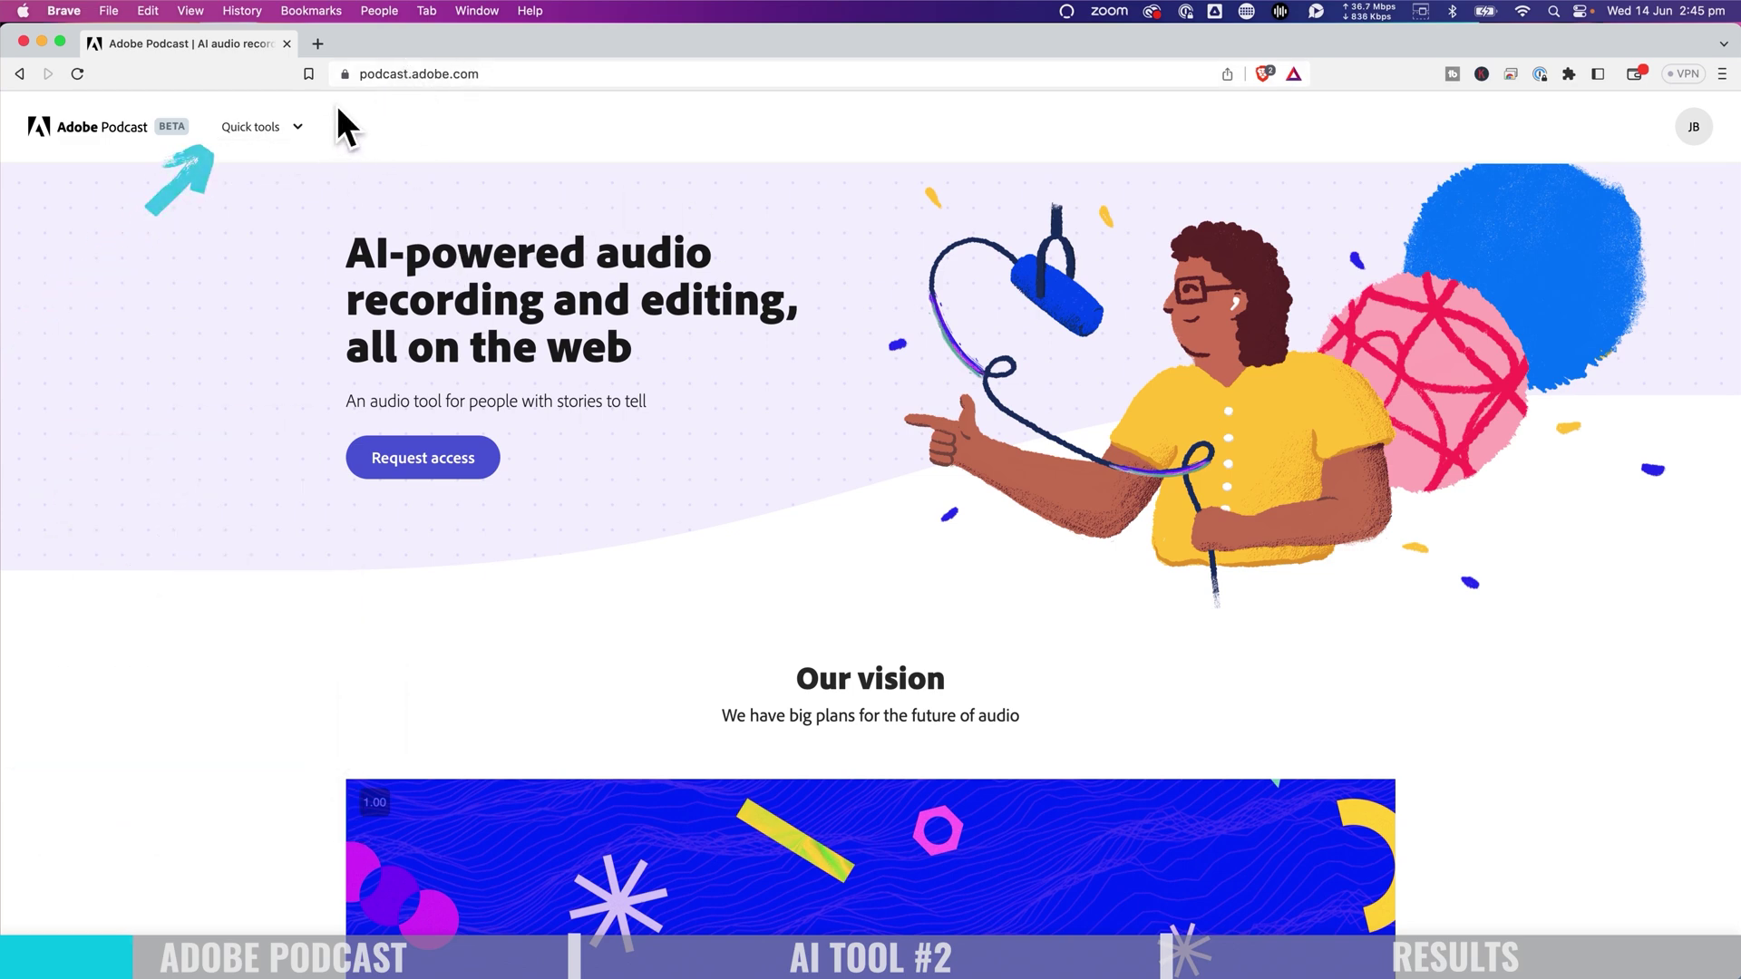
# - Upload Test Project.mp3 to Adobe Podcast's Enhance speech tool and download the enhanced audio
pyautogui.click(270, 132)
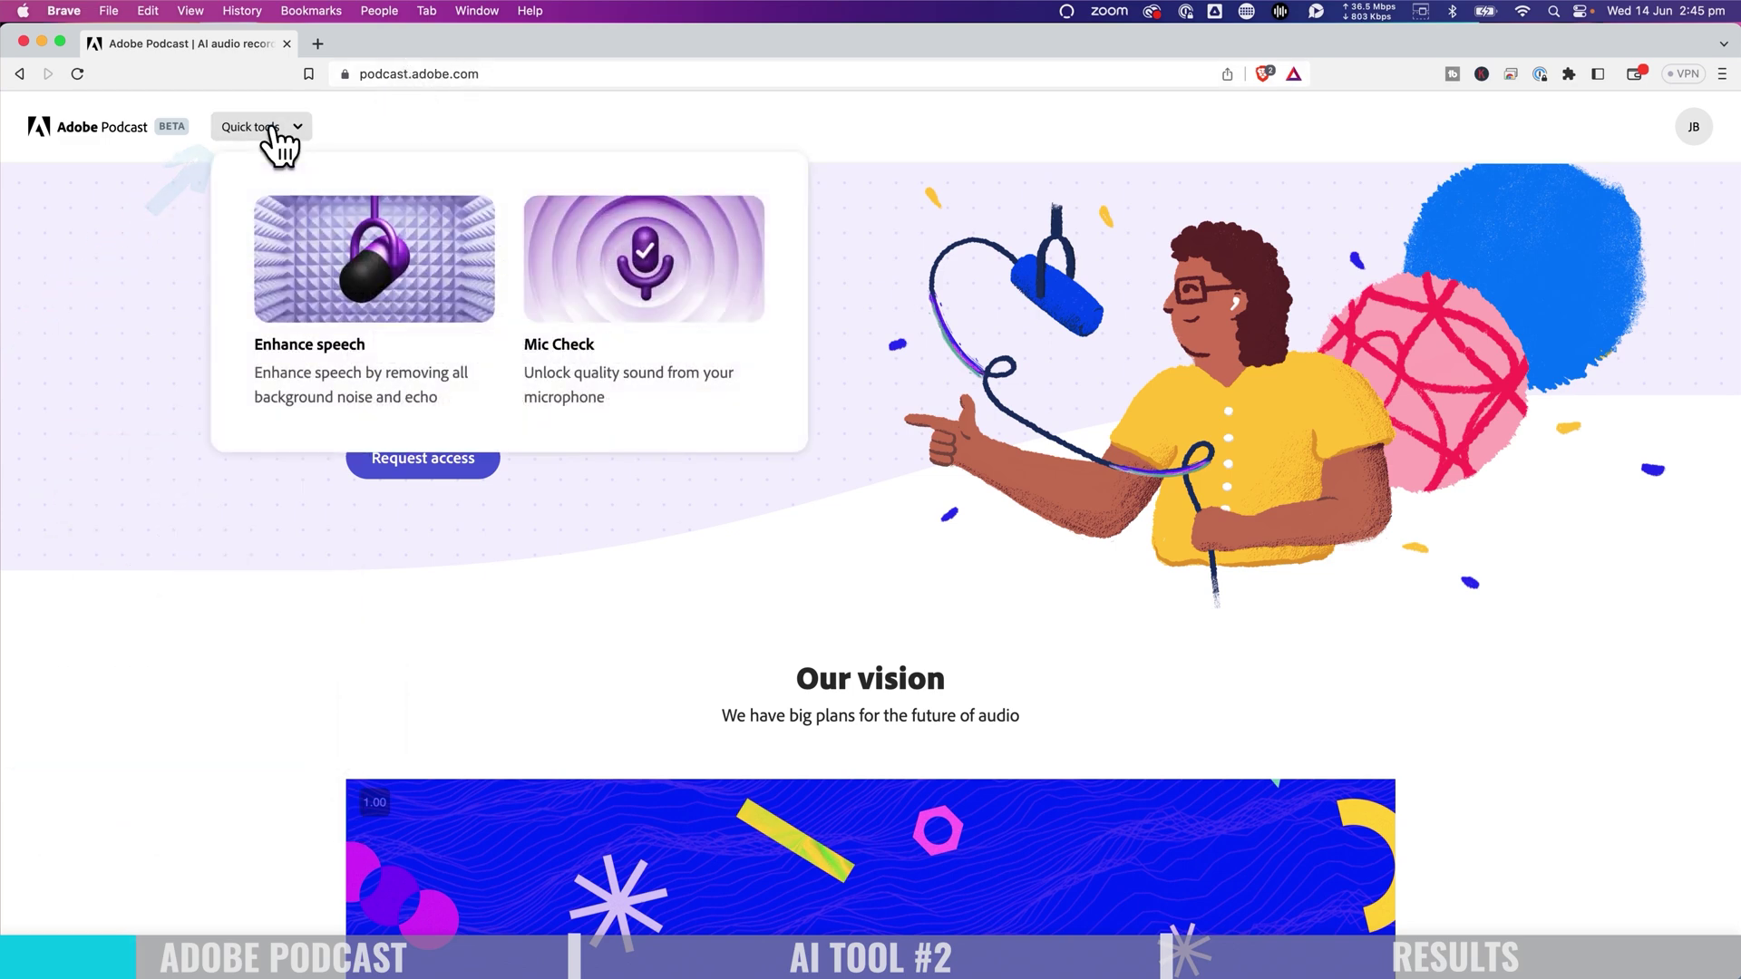
pyautogui.click(392, 277)
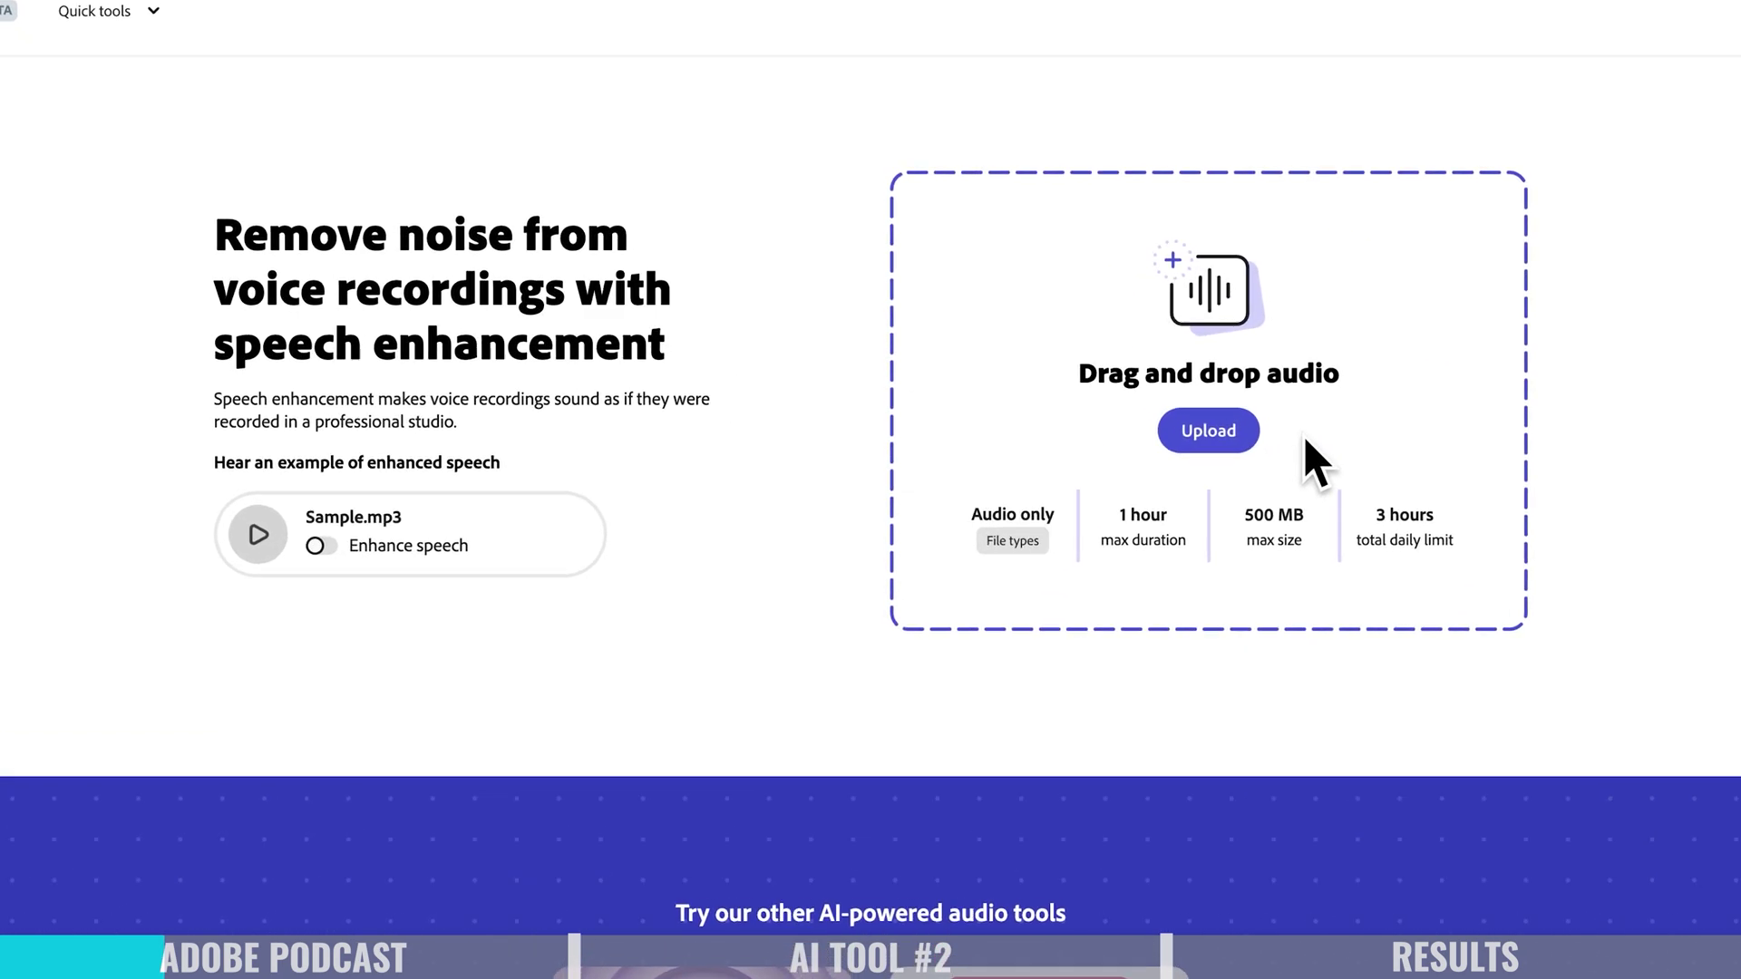
pyautogui.click(1236, 434)
pyautogui.click(699, 340)
pyautogui.click(1274, 704)
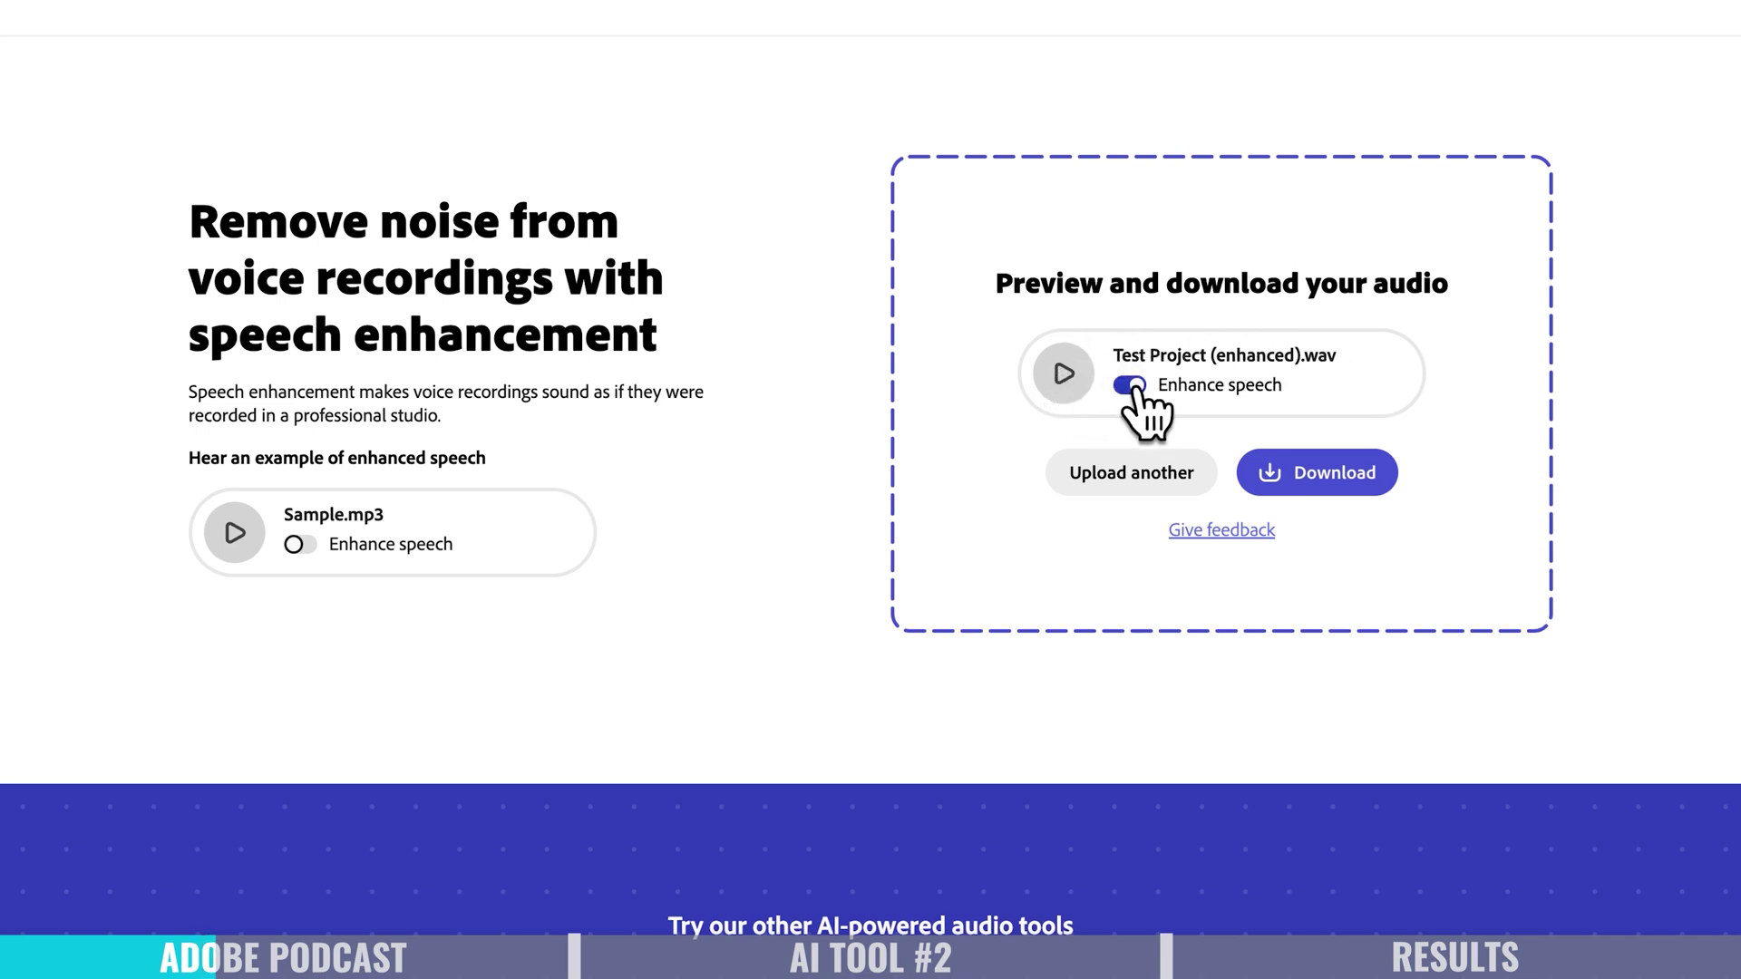
pyautogui.click(1320, 485)
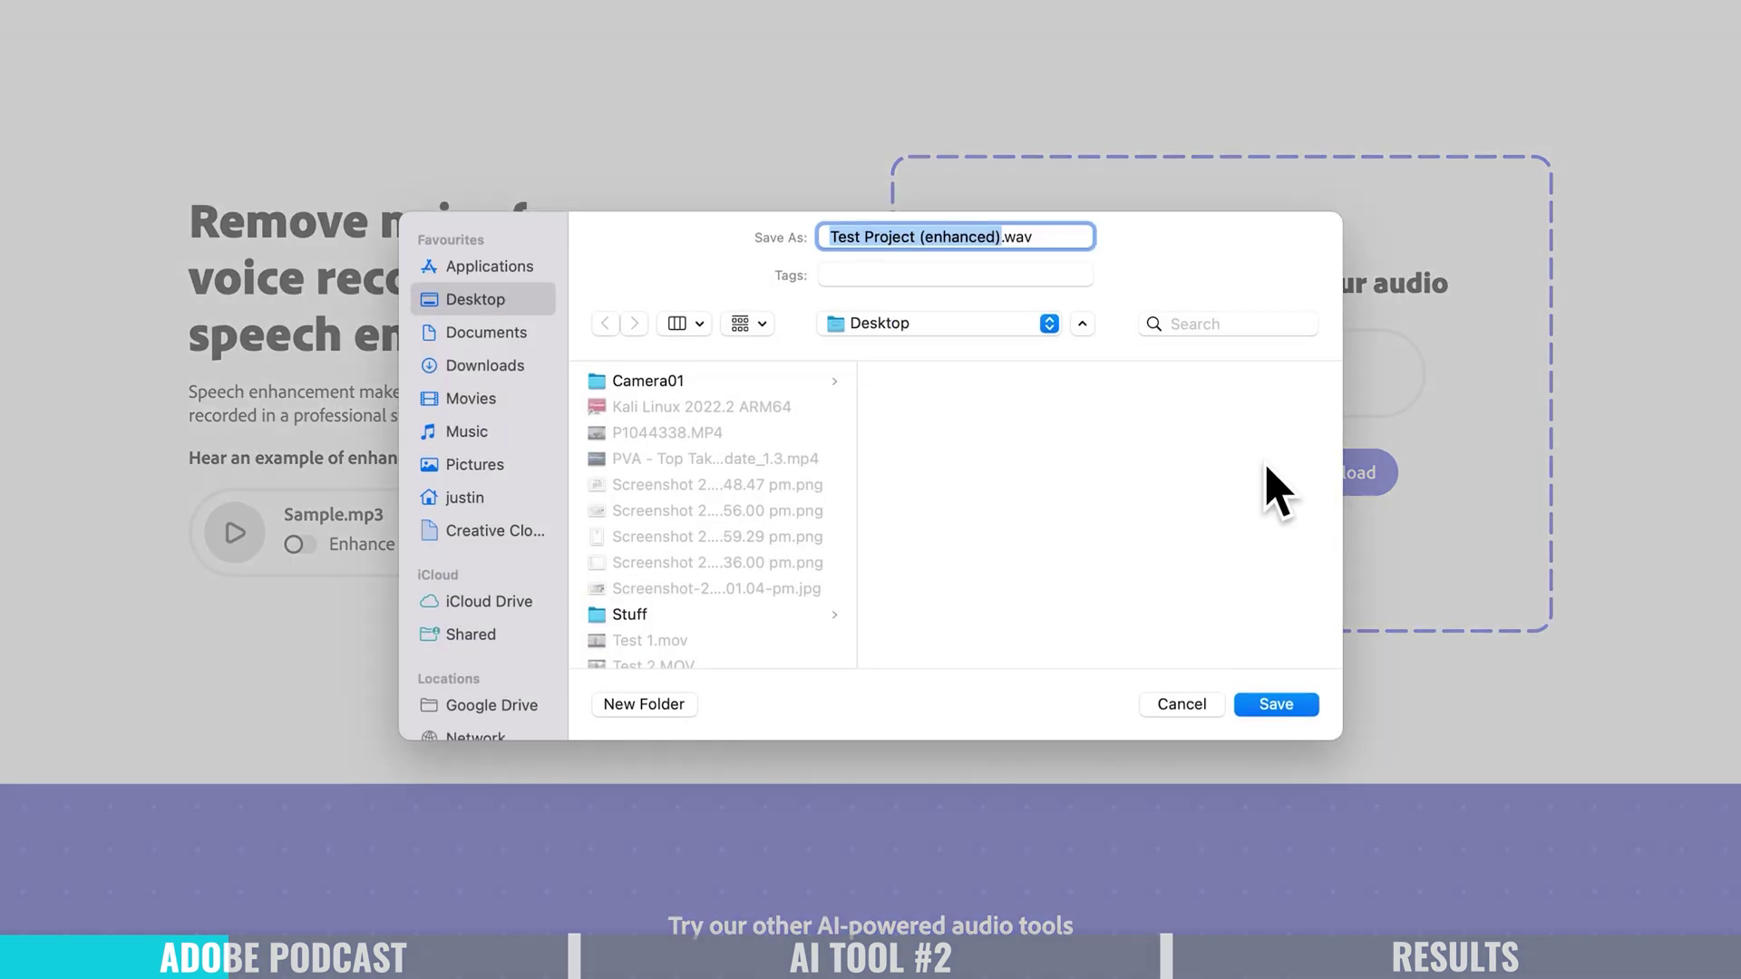
# - Save Test Project (enhanced).wav to the Desktop and connect it beneath Test 1 and Test 2
pyautogui.click(1291, 711)
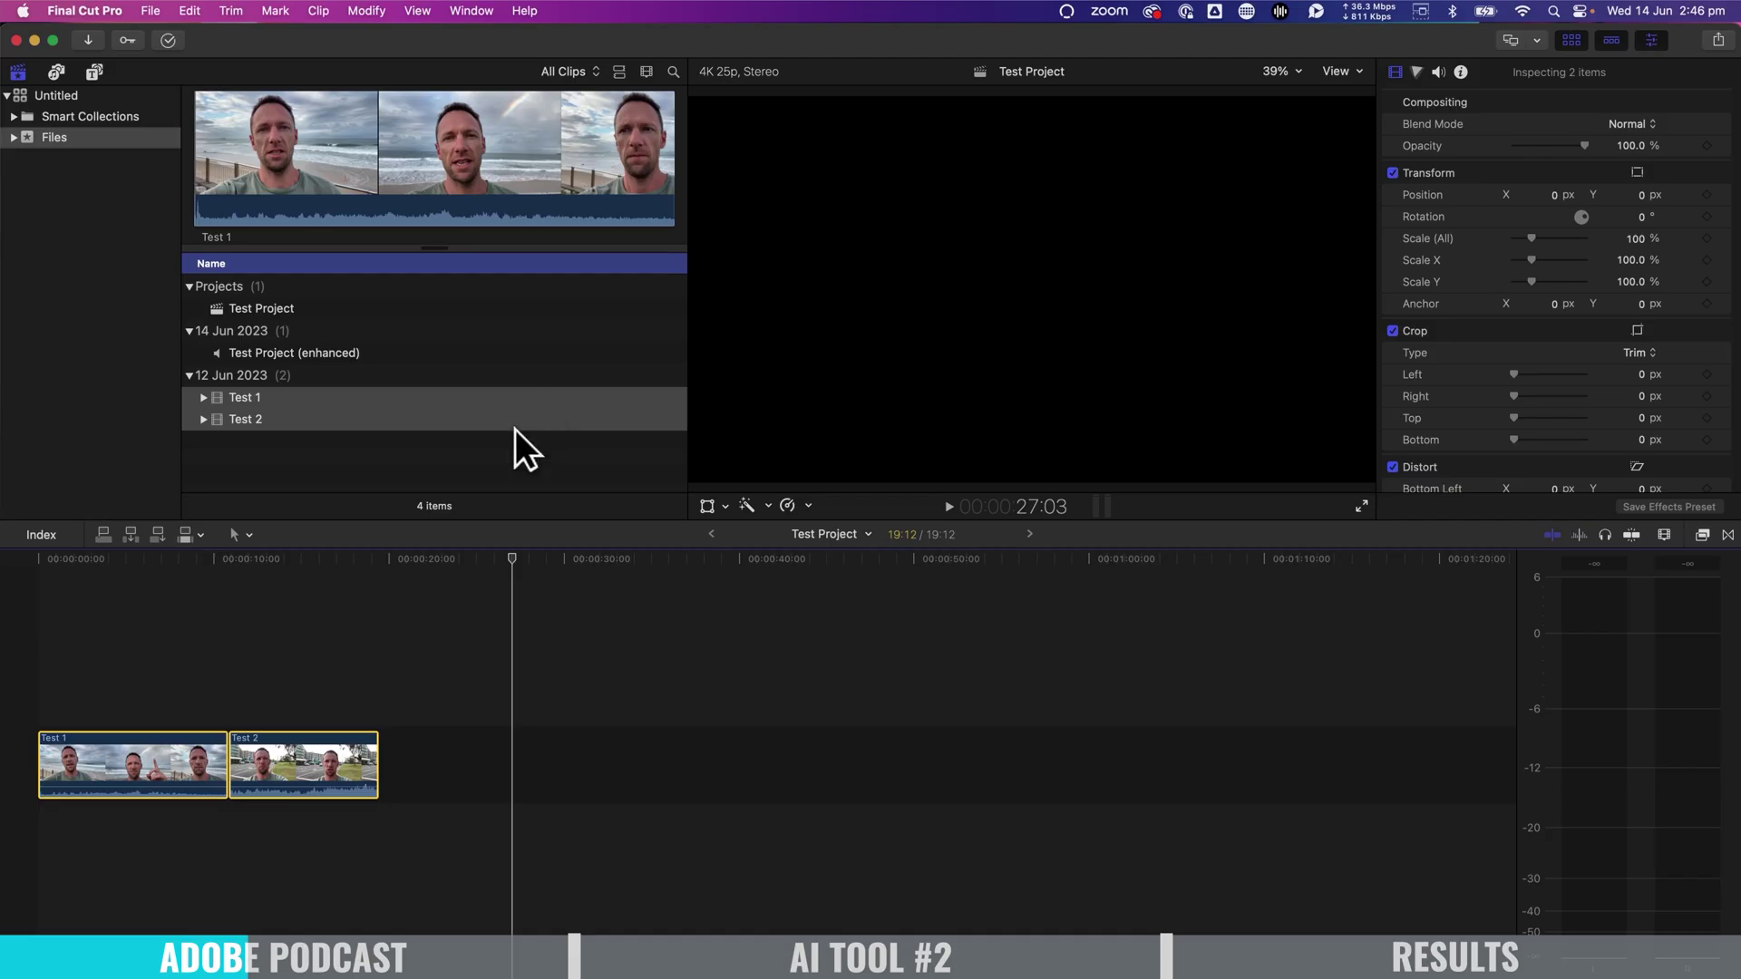
pyautogui.click(264, 353)
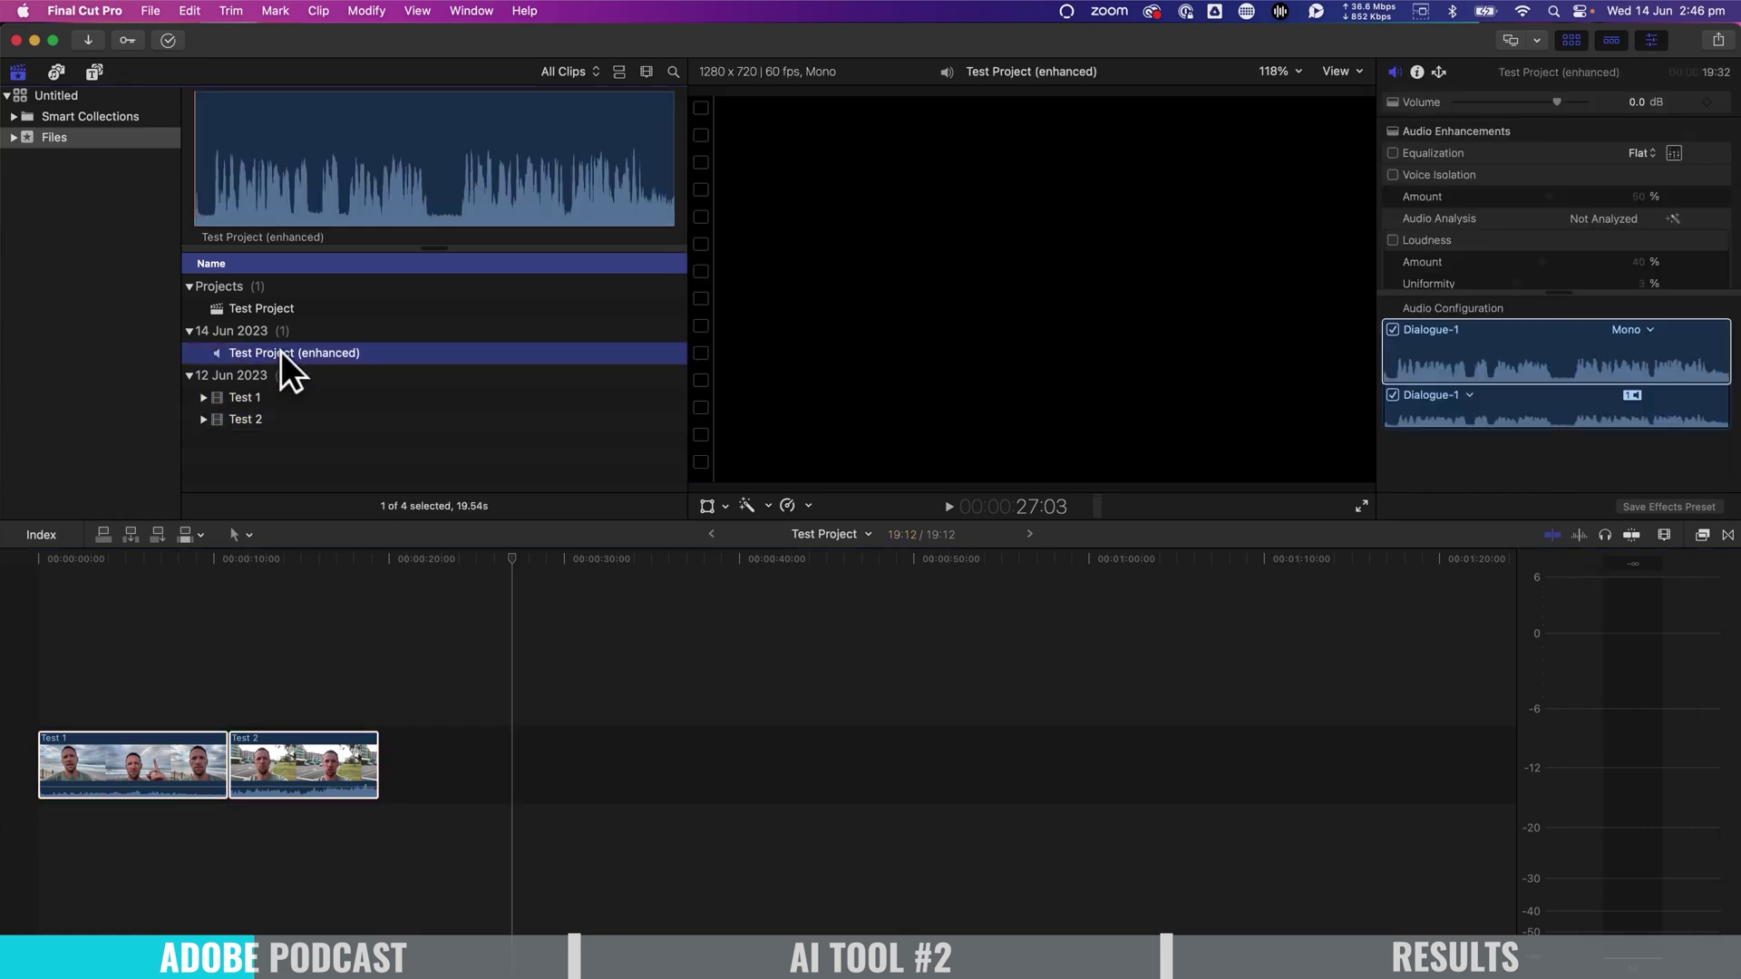
pyautogui.moveTo(362, 496); pyautogui.dragTo(26, 842)
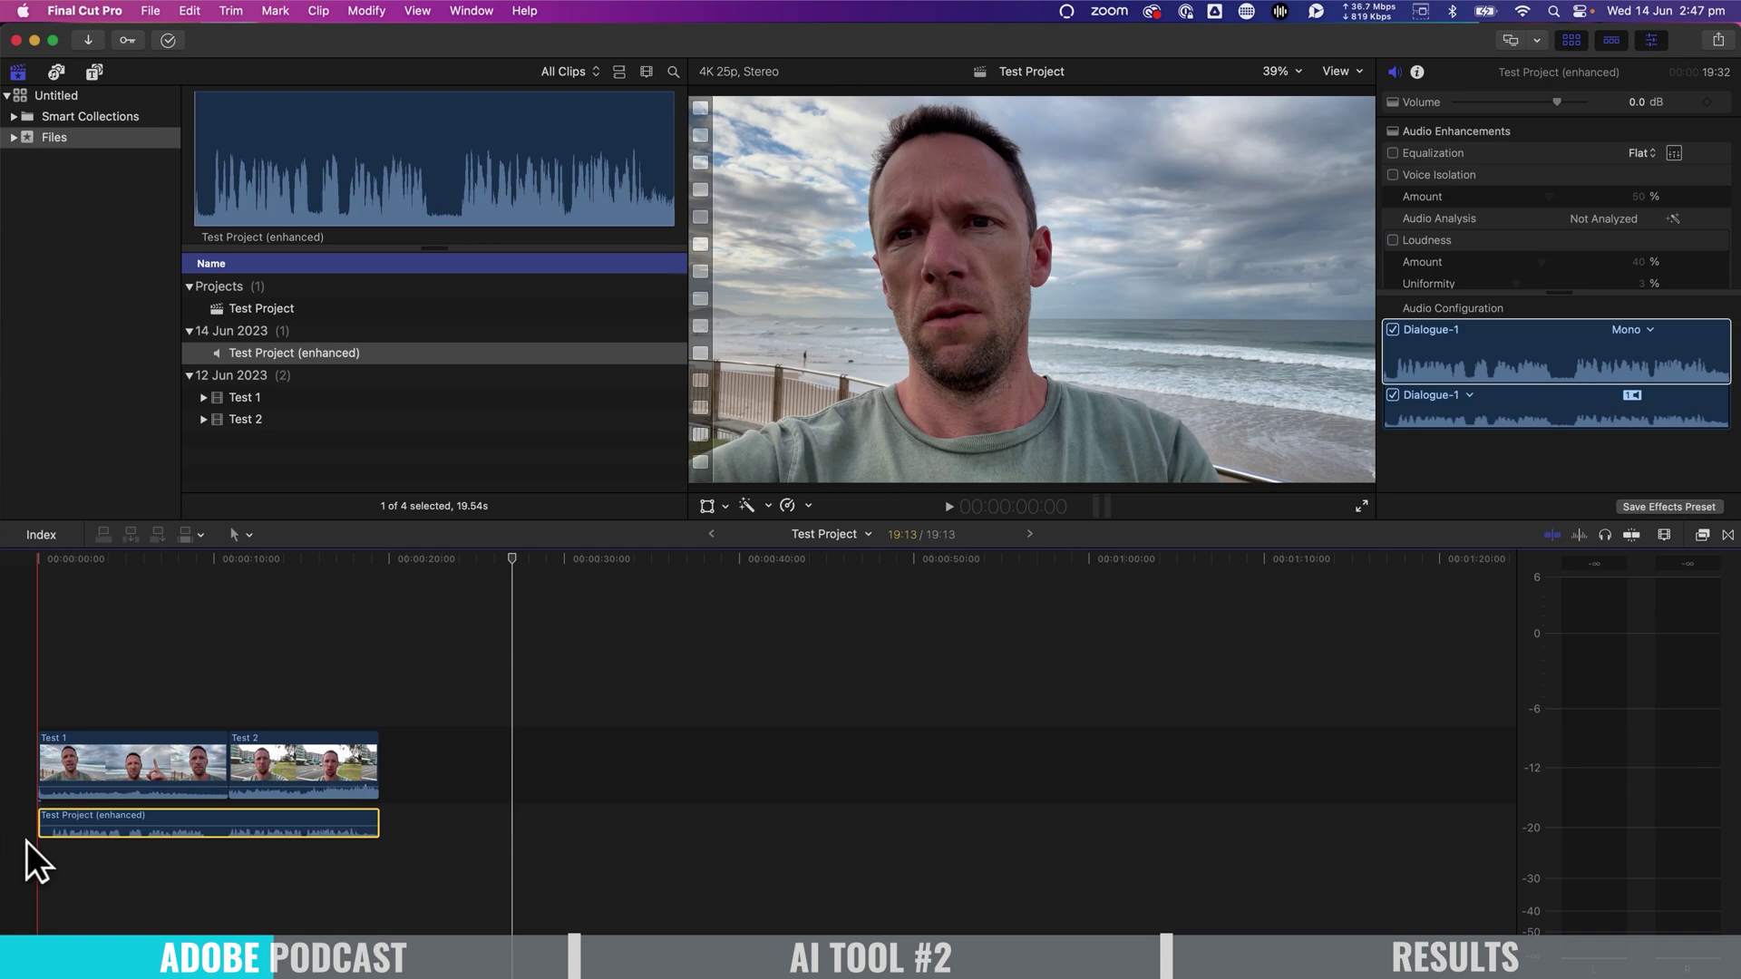
# - Mute the enhanced clip's volume to -∞ and play the project from the start
pyautogui.click(350, 707)
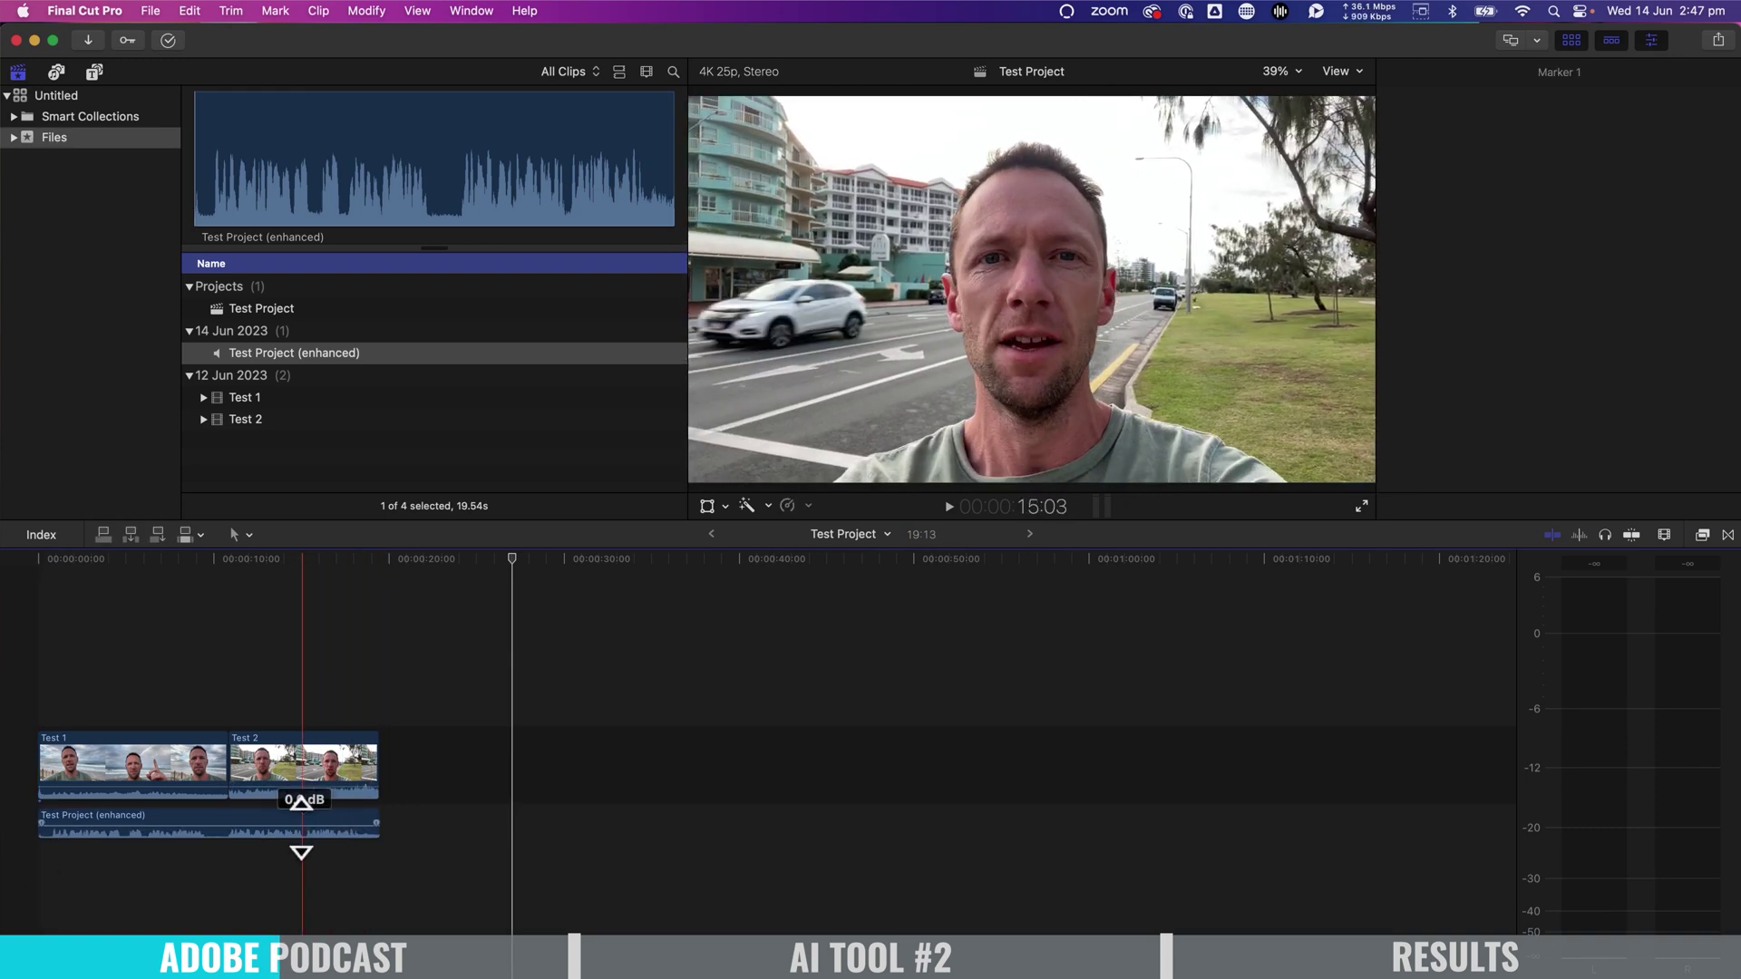
pyautogui.moveTo(301, 823); pyautogui.dragTo(302, 898)
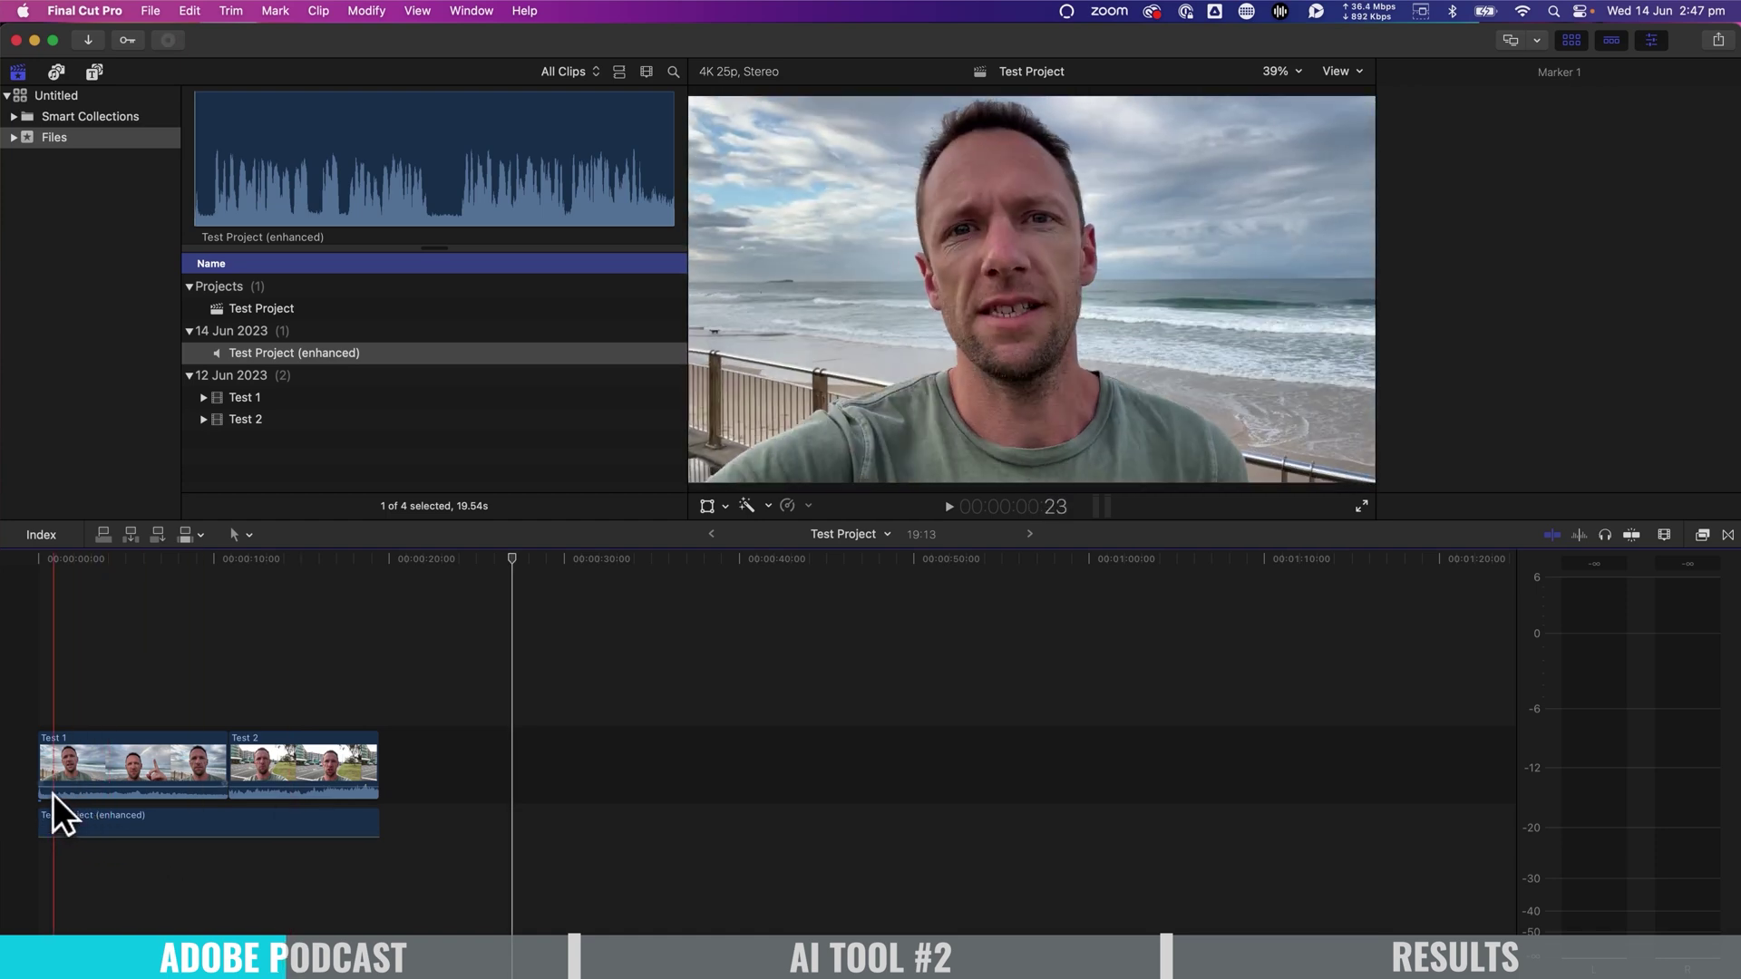
pyautogui.click(30, 796)
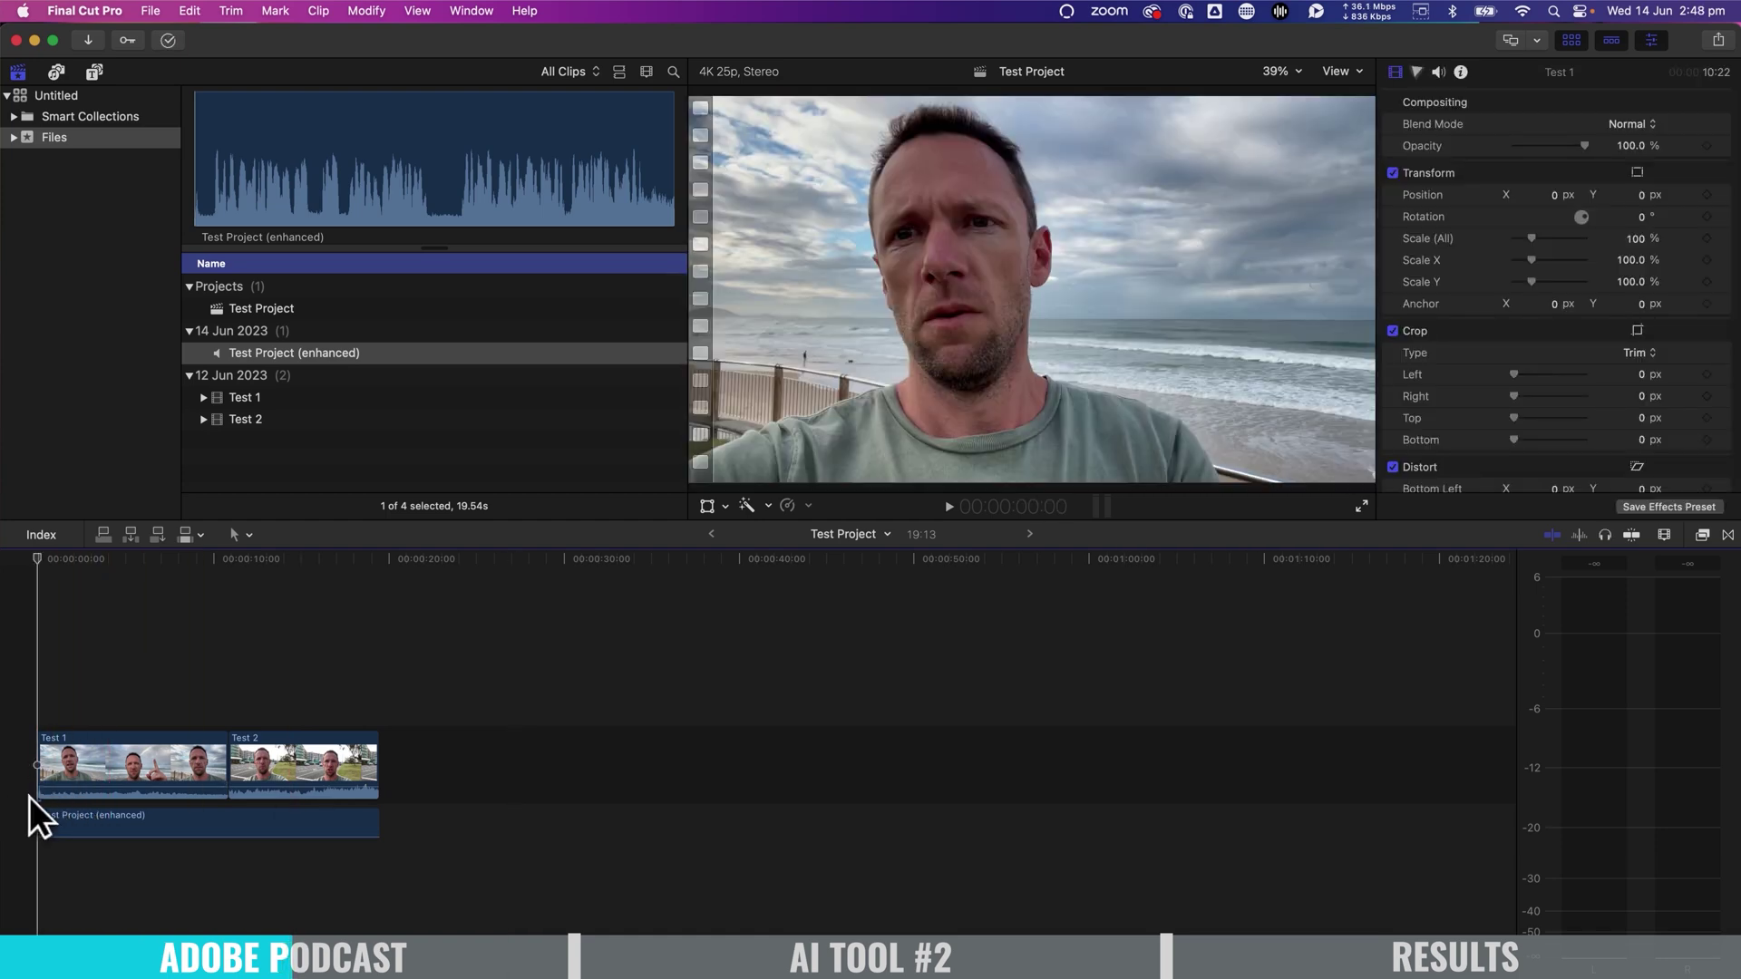
pyautogui.press('space')
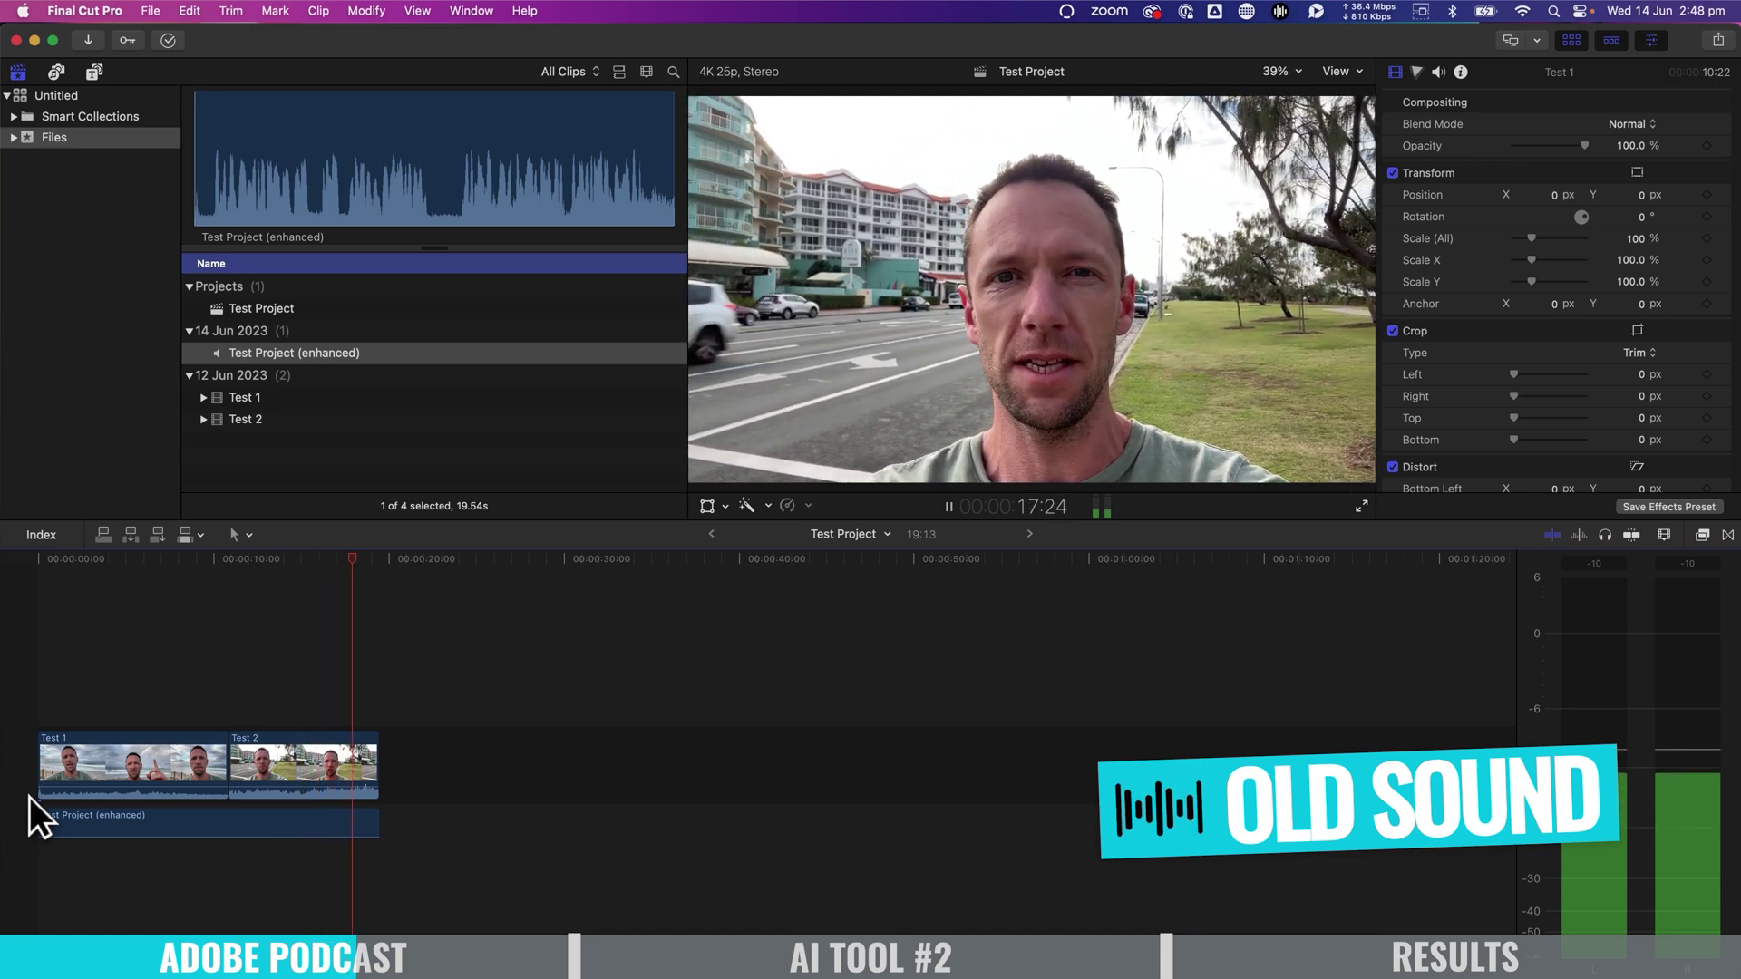
# - Silence Test 1 and Test 2, raise the enhanced clip to 7 dB, and preview from the start
pyautogui.moveTo(429, 748)
pyautogui.mouseDown()
pyautogui.moveTo(165, 729)
pyautogui.moveTo(177, 762)
pyautogui.mouseUp()
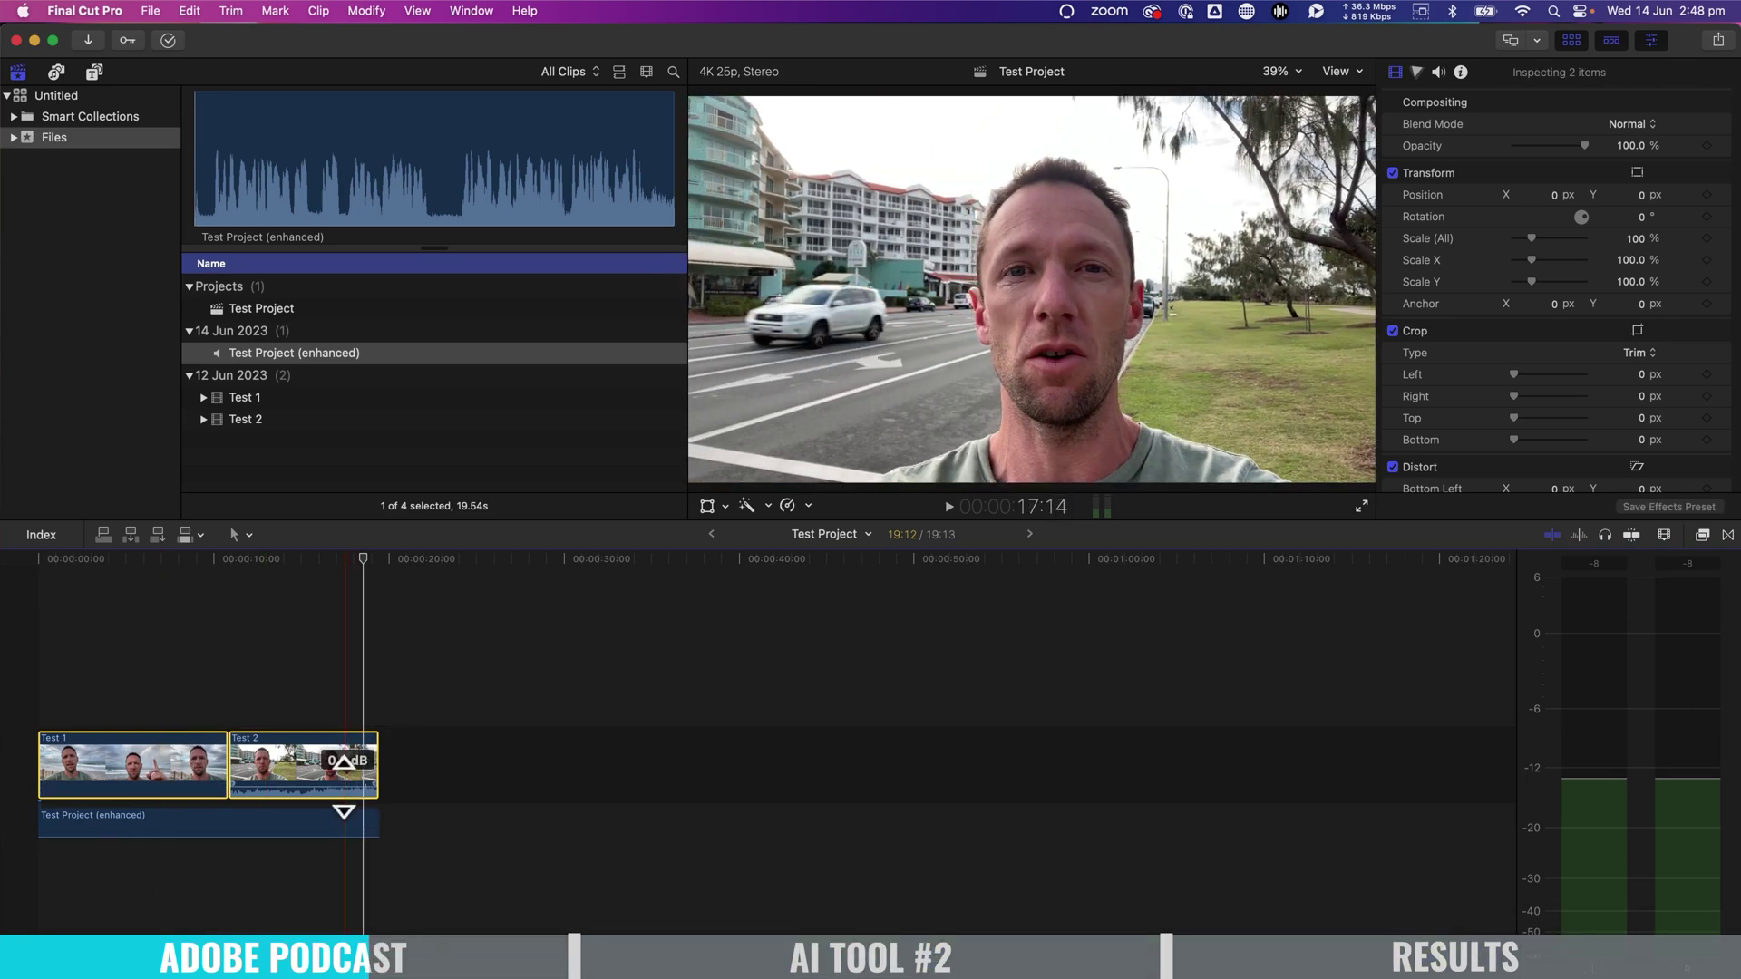
pyautogui.moveTo(342, 827); pyautogui.dragTo(310, 821)
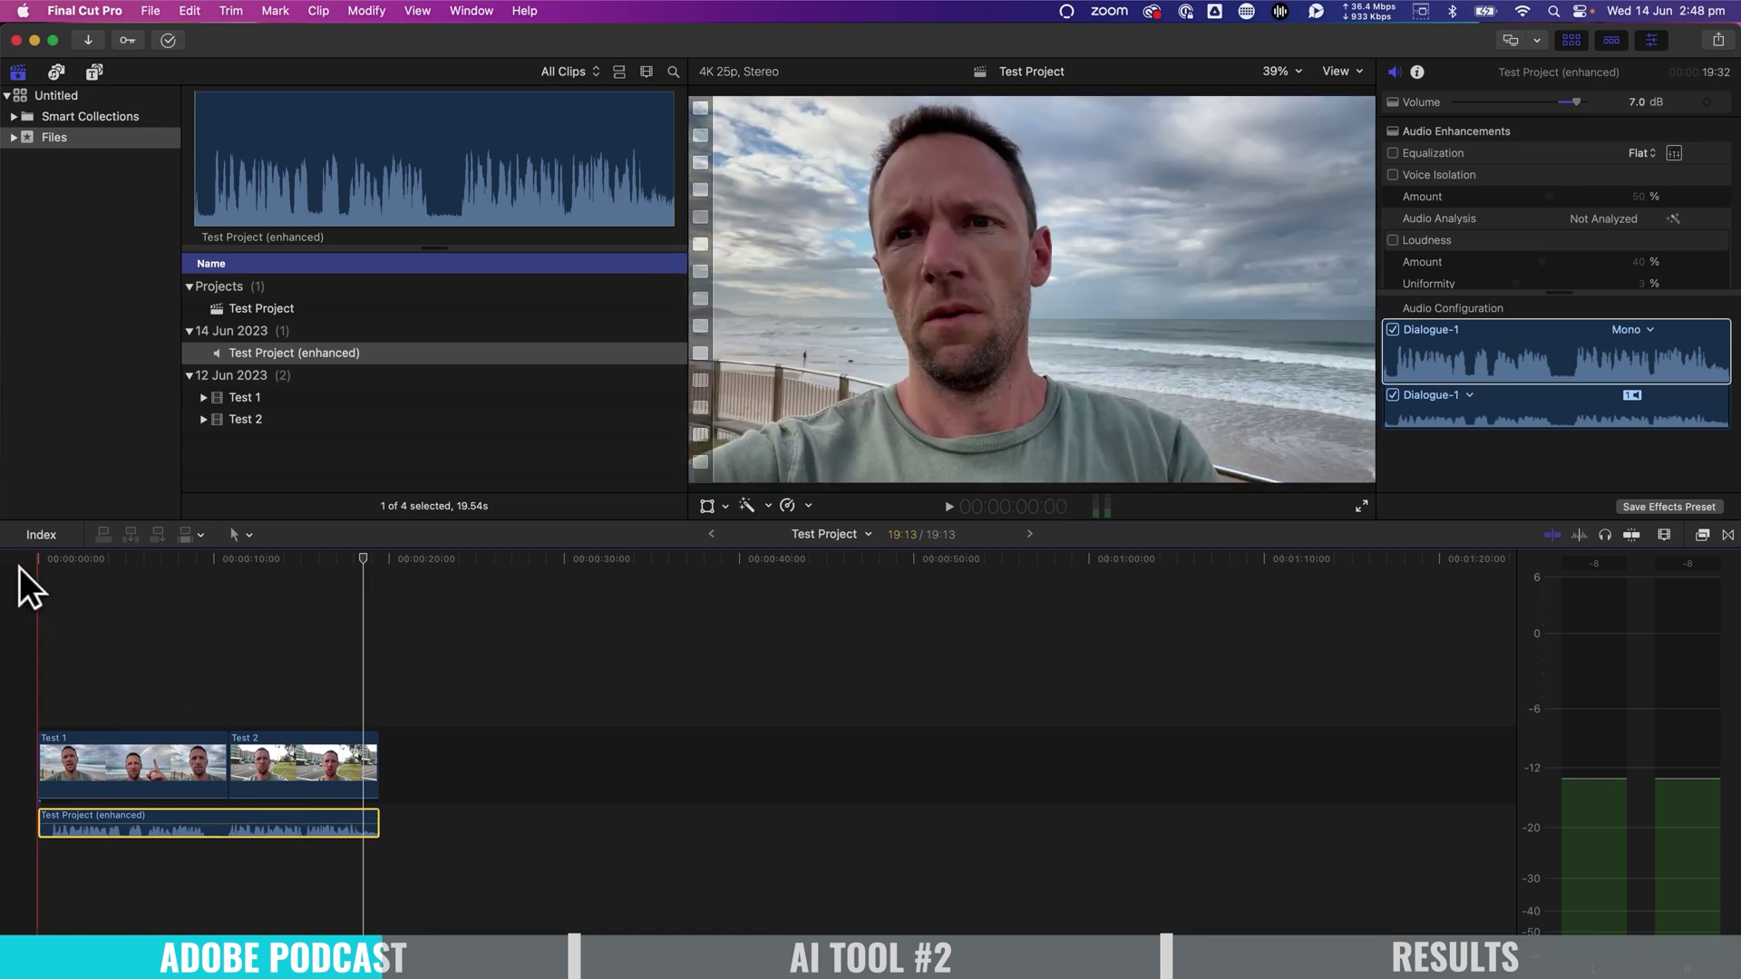
pyautogui.click(19, 568)
pyautogui.press('space')
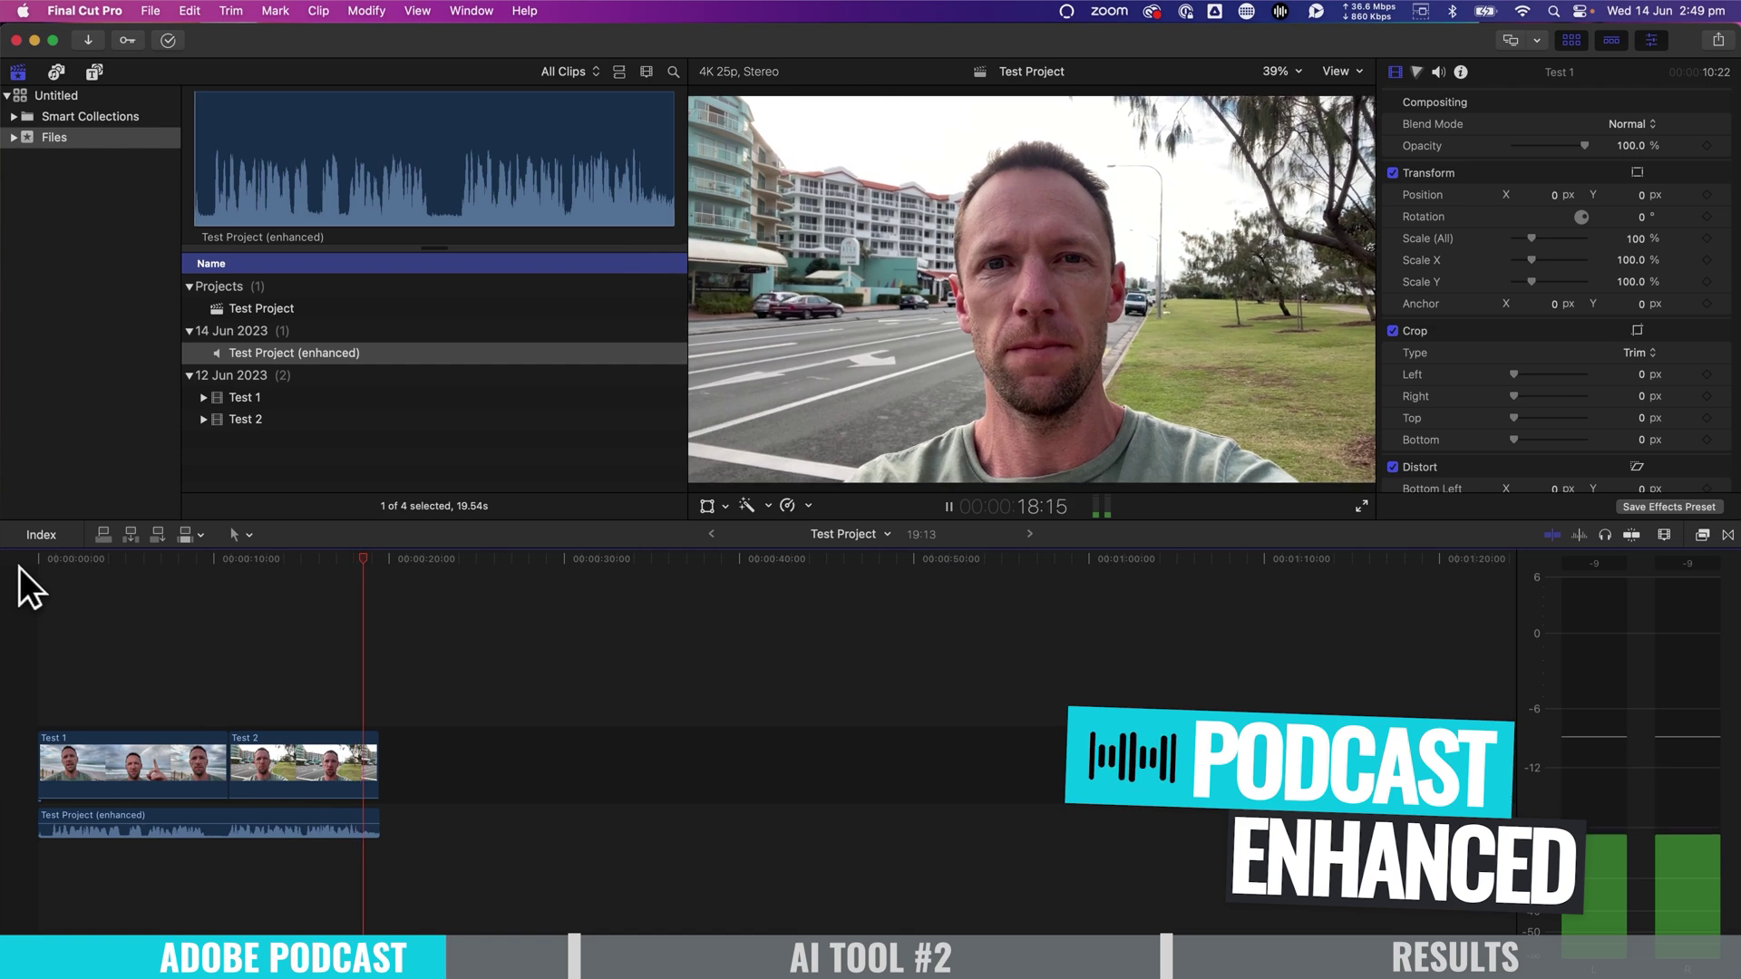
pyautogui.press('space')
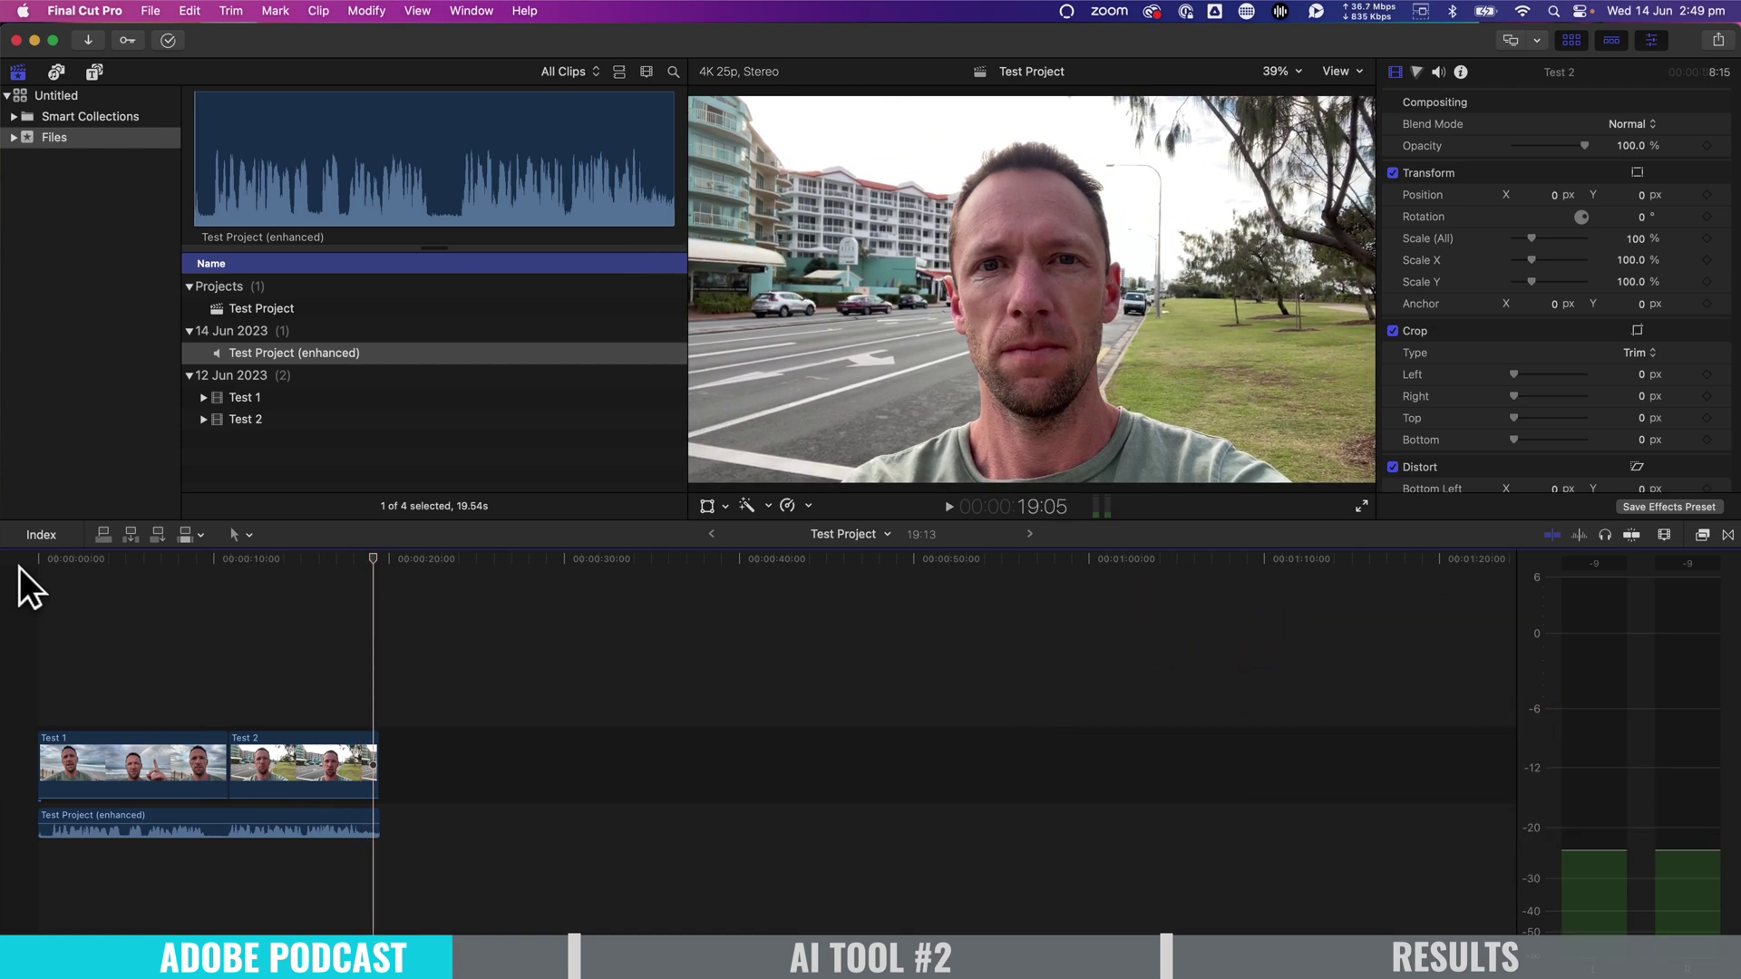
# - Bring Test 2's audio back to about -10 dB and play the timeline with the enhanced track
pyautogui.press('super+equal')
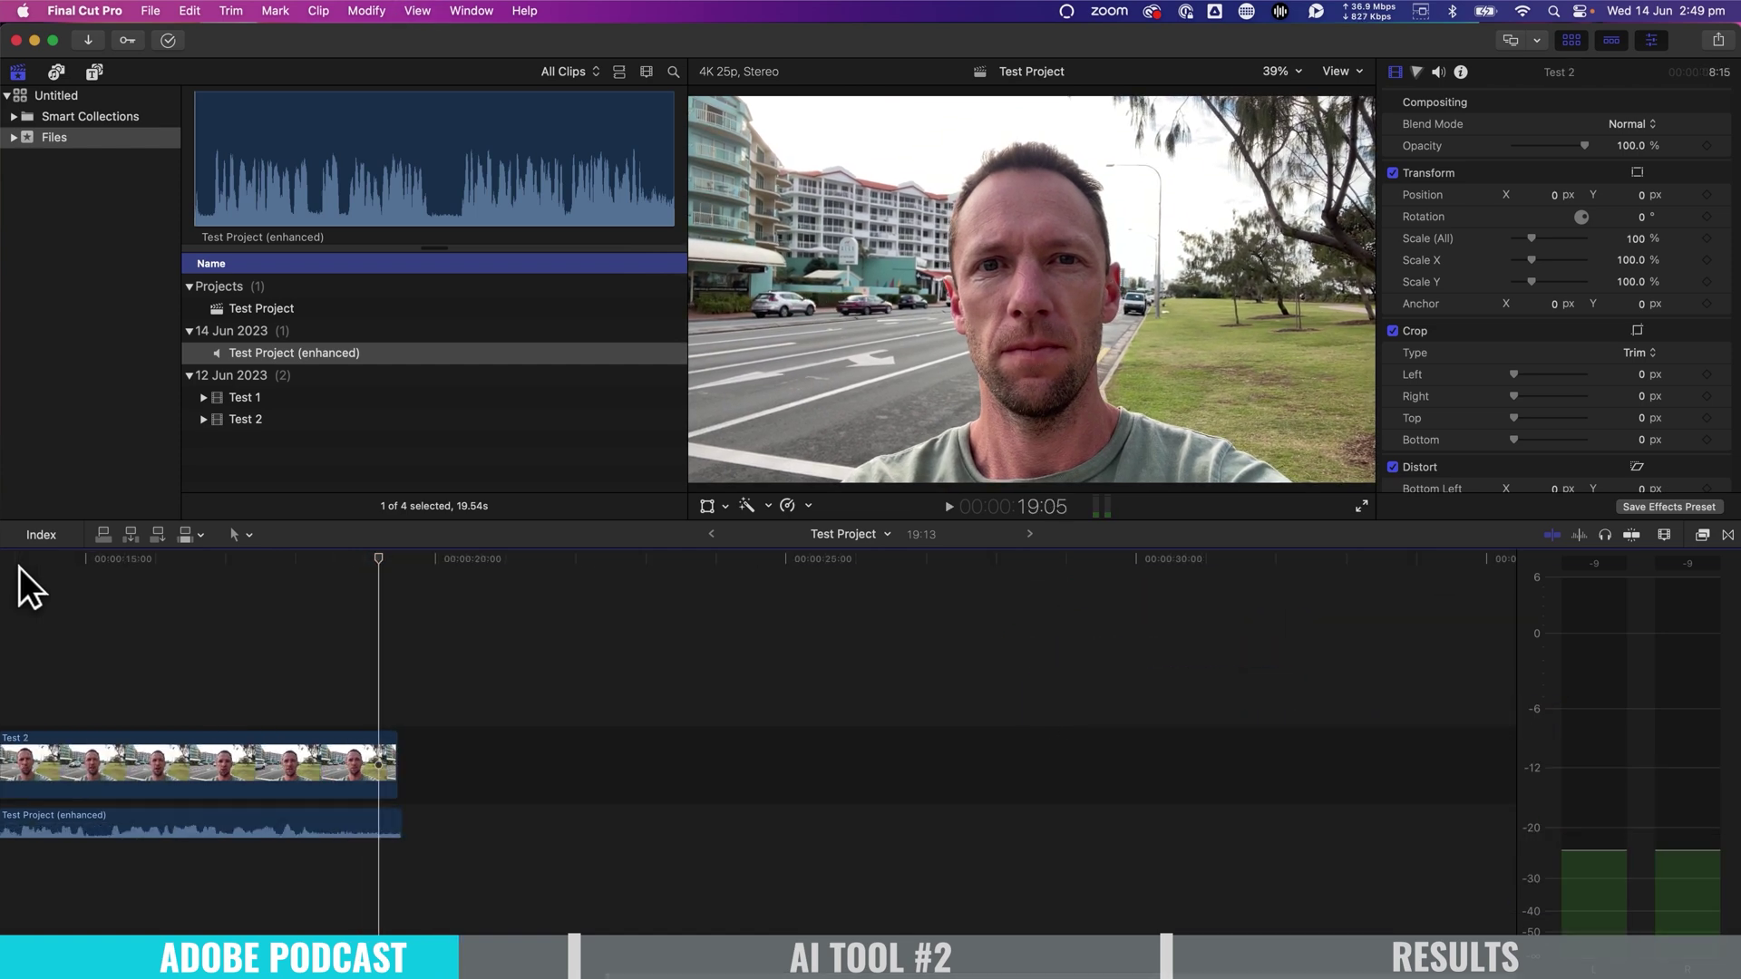
pyautogui.press('super+equal')
pyautogui.hotkey('shift', 'z')
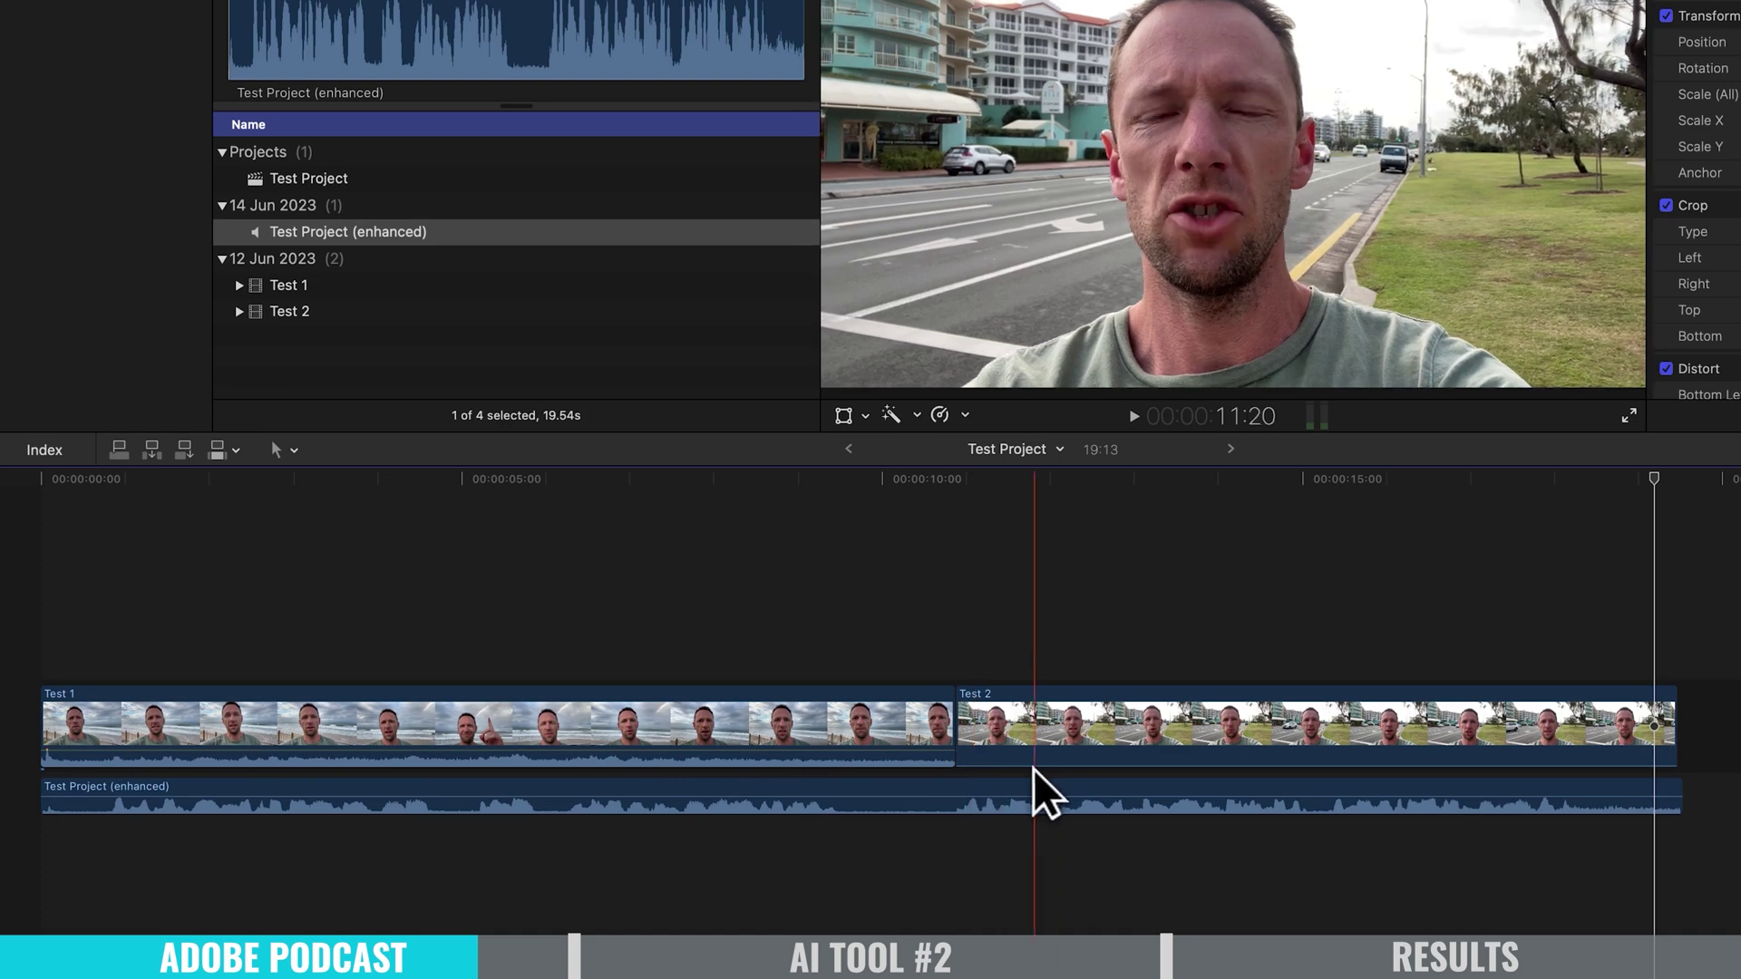
pyautogui.moveTo(1061, 766); pyautogui.dragTo(1061, 755)
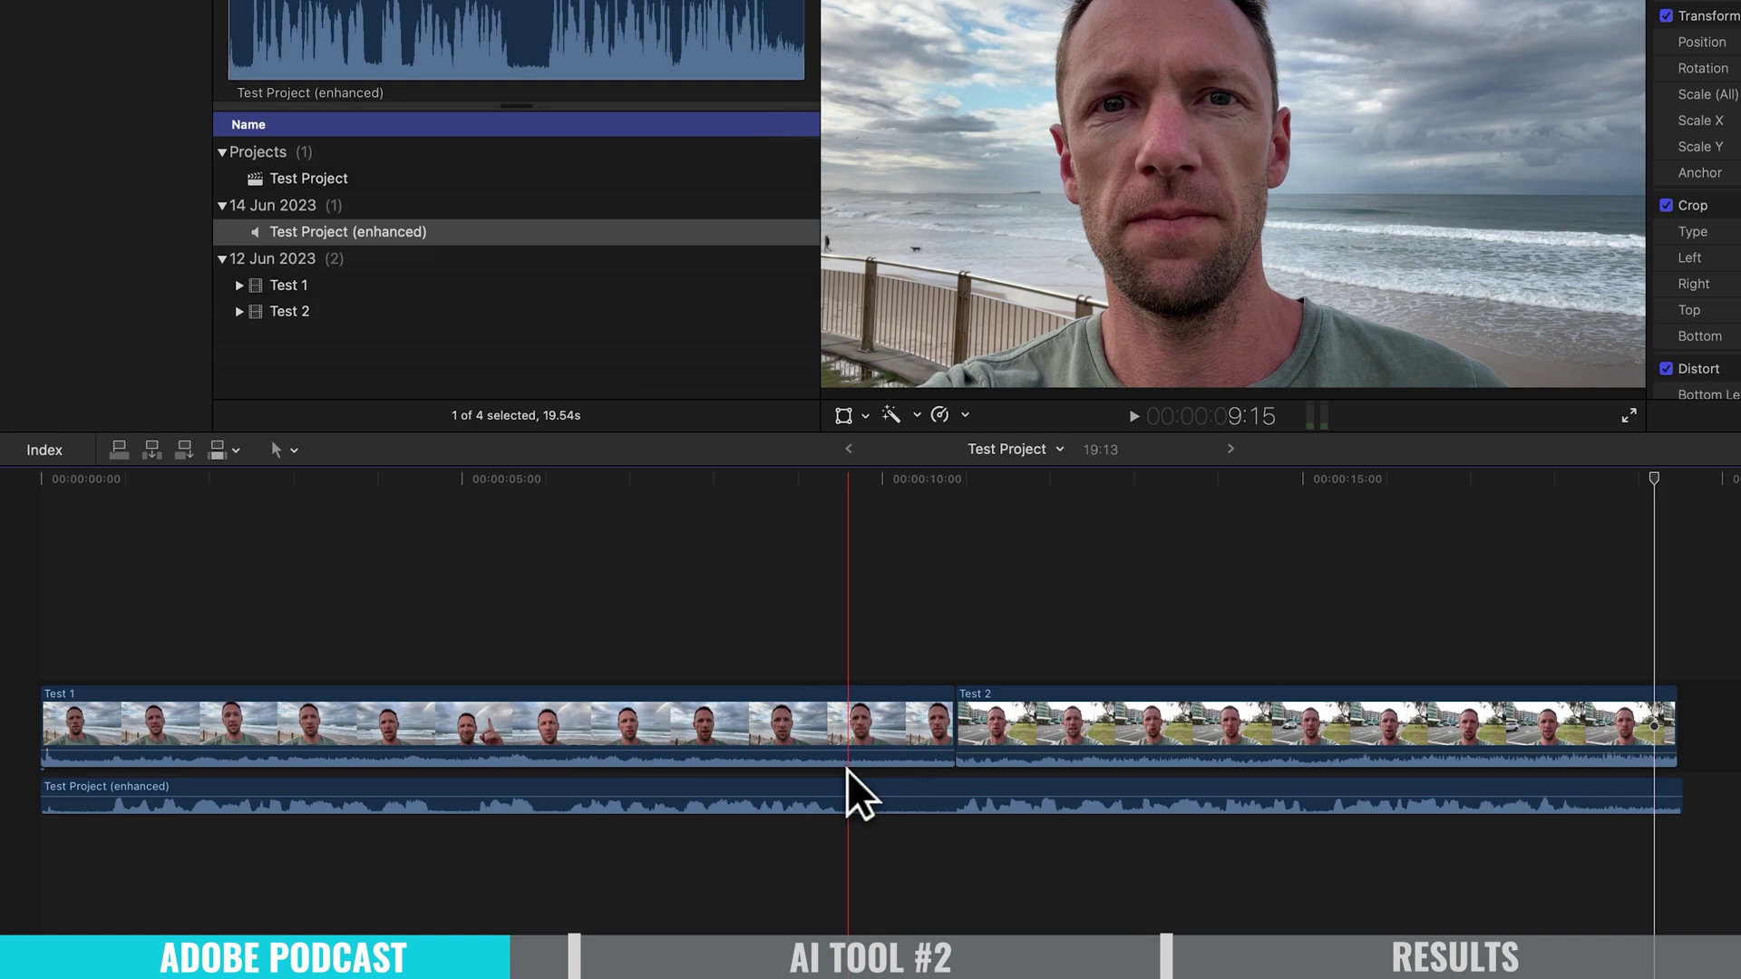
pyautogui.press('space')
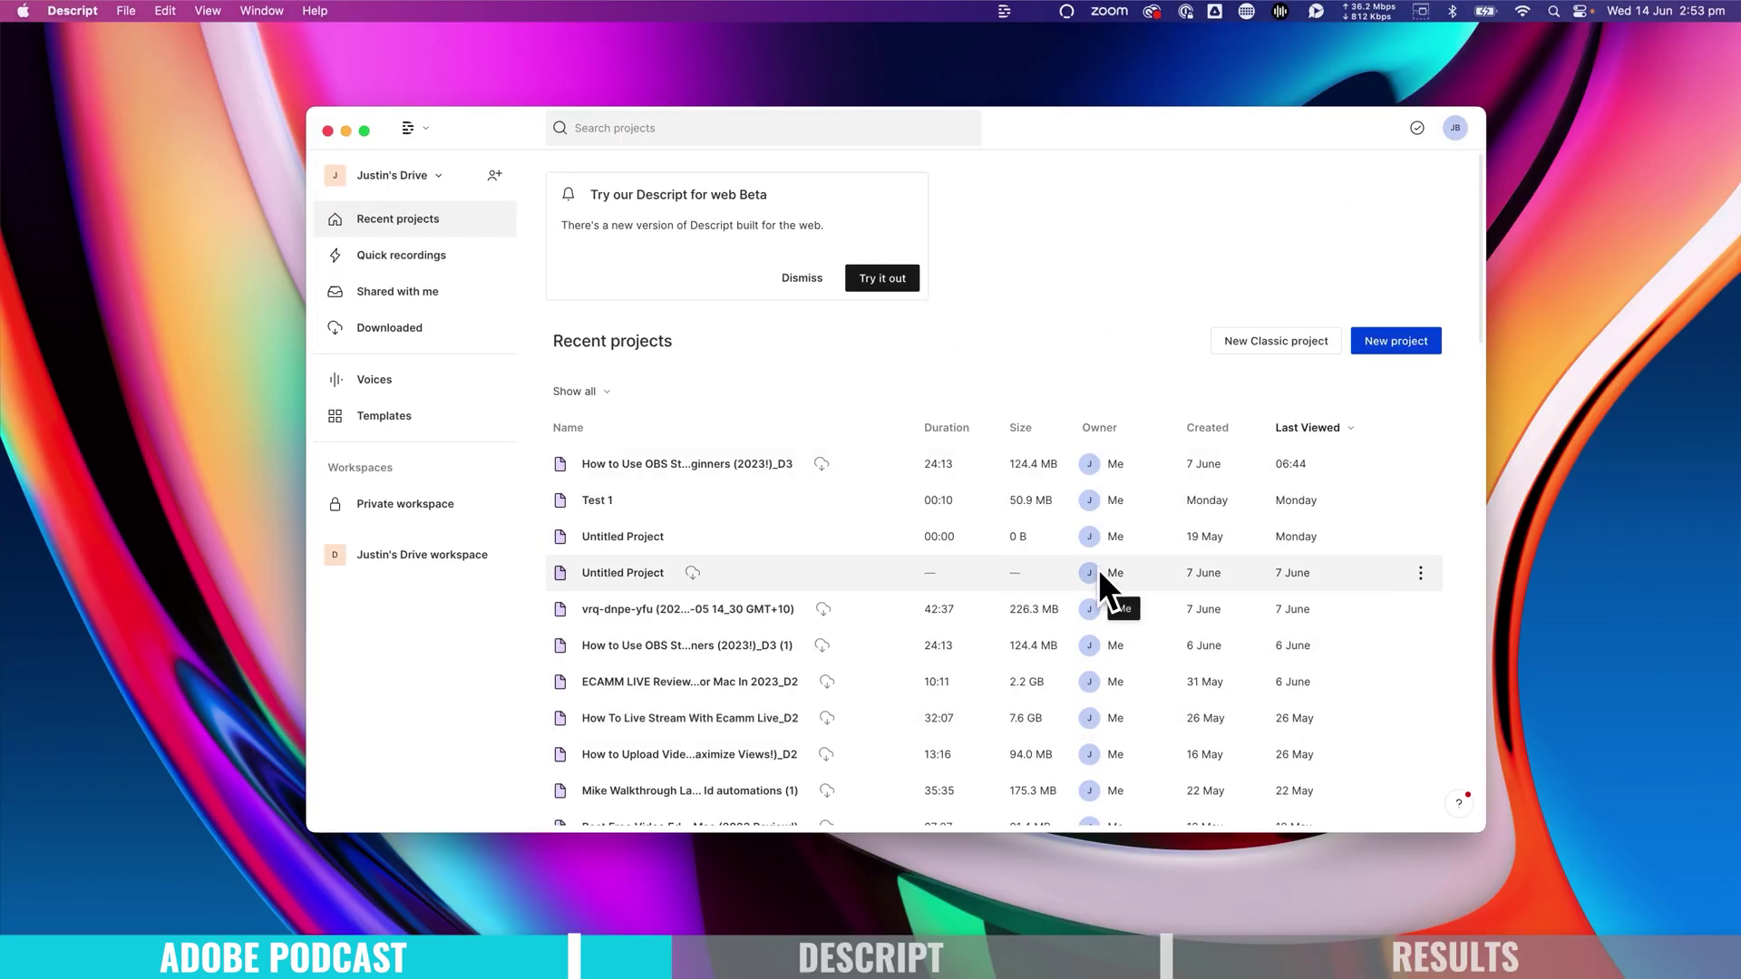
# - Start a new Descript project and import Test Project.mp3 from the Desktop for transcription
pyautogui.click(1395, 190)
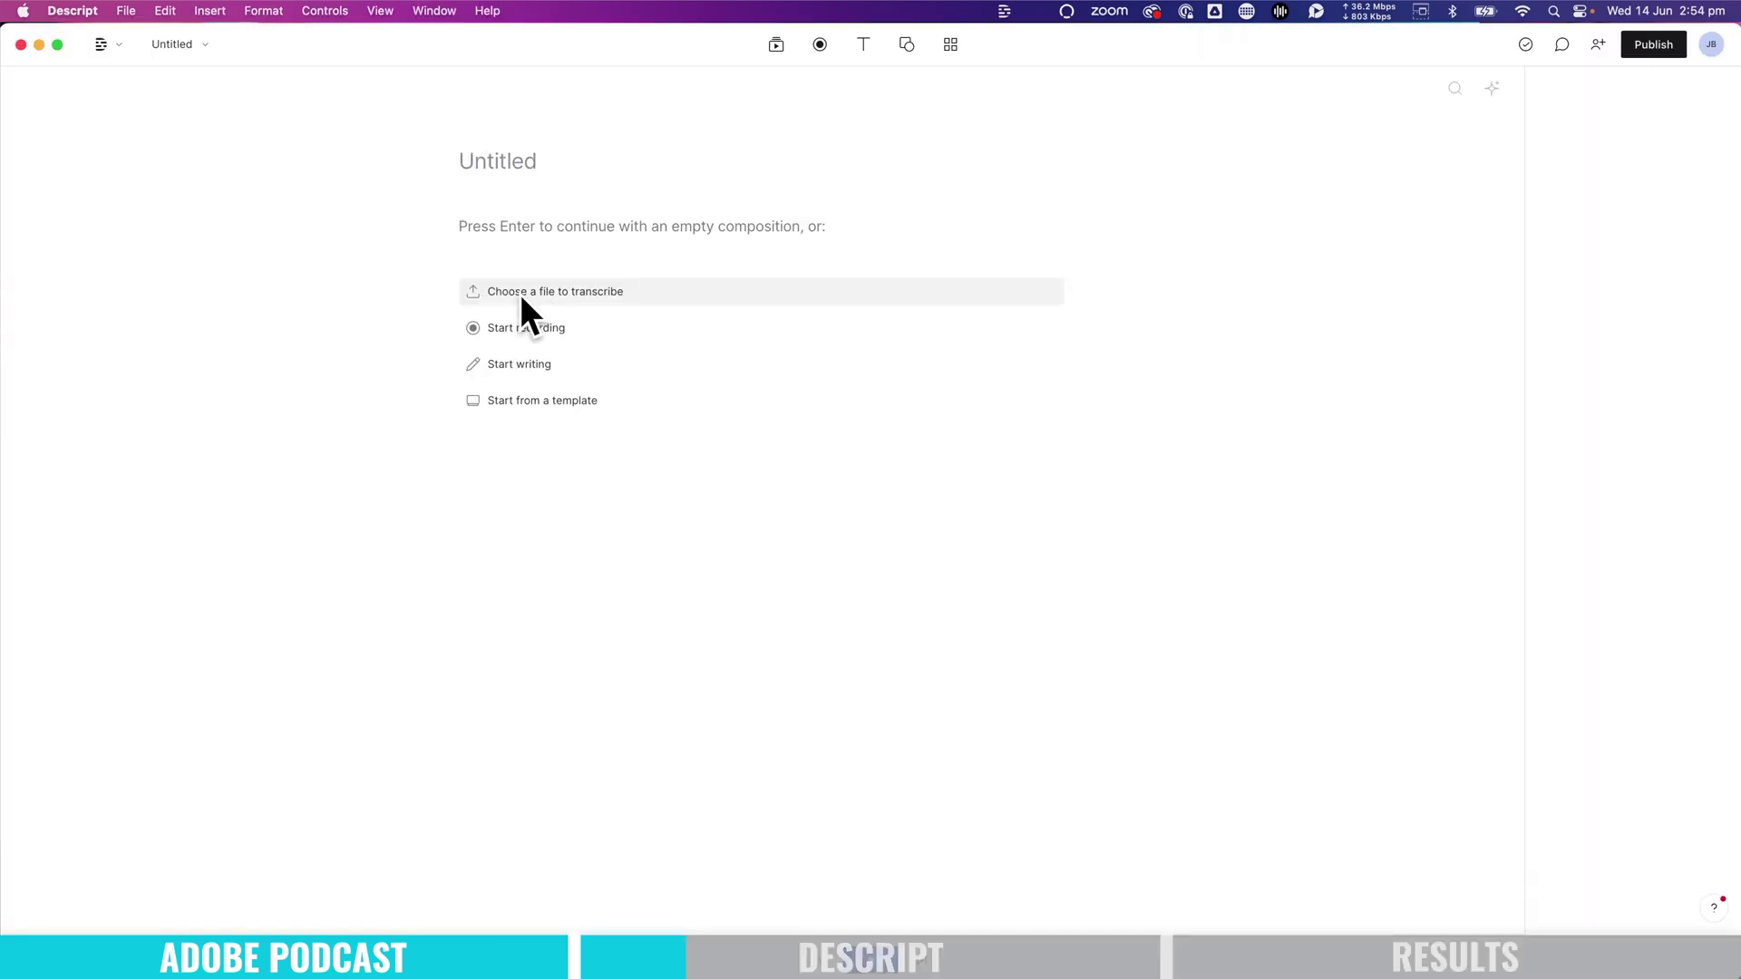
pyautogui.click(520, 294)
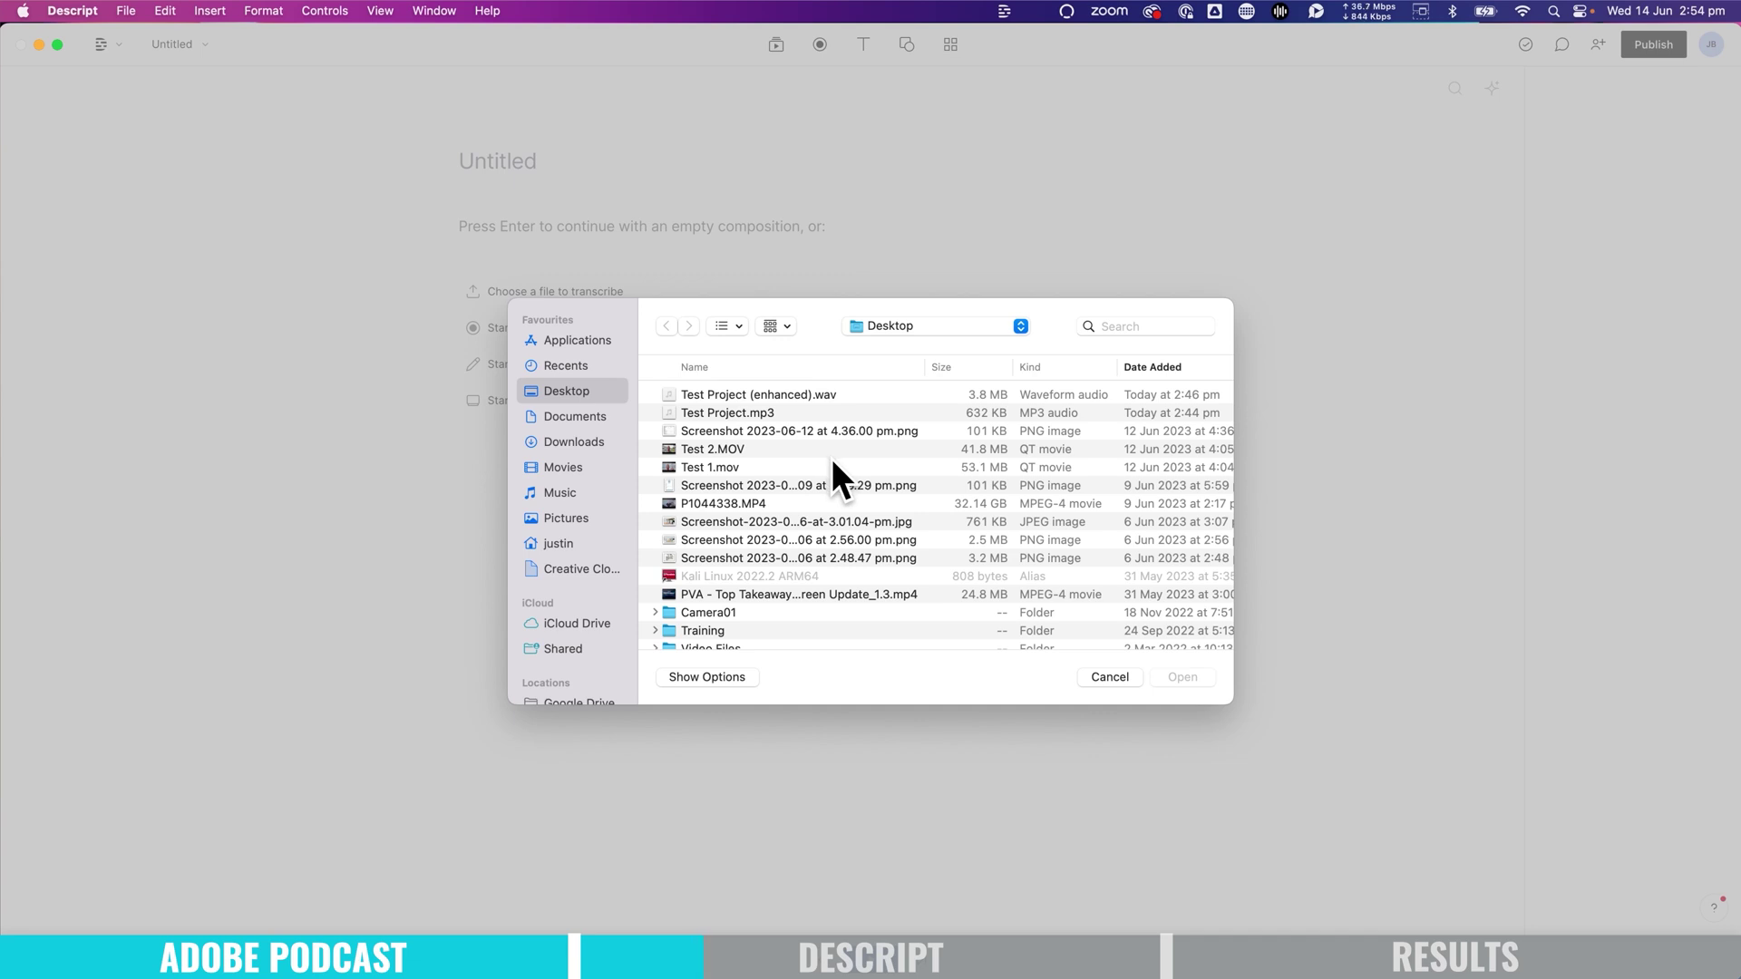
pyautogui.click(698, 465)
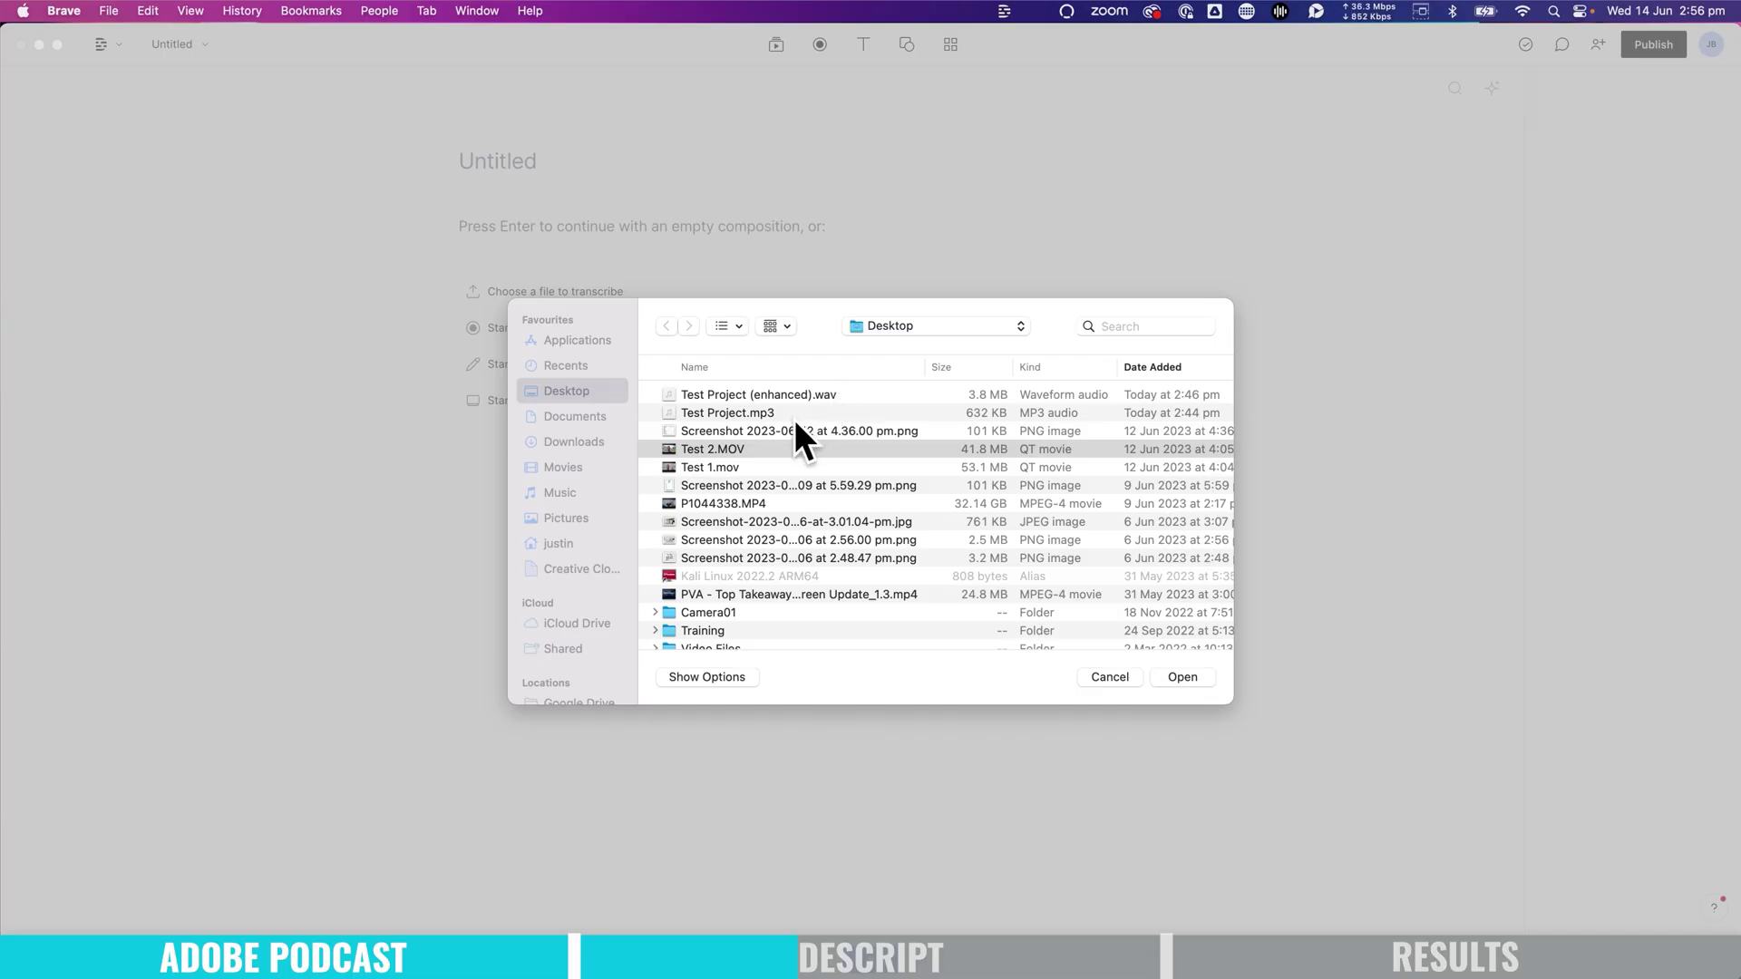
pyautogui.click(728, 413)
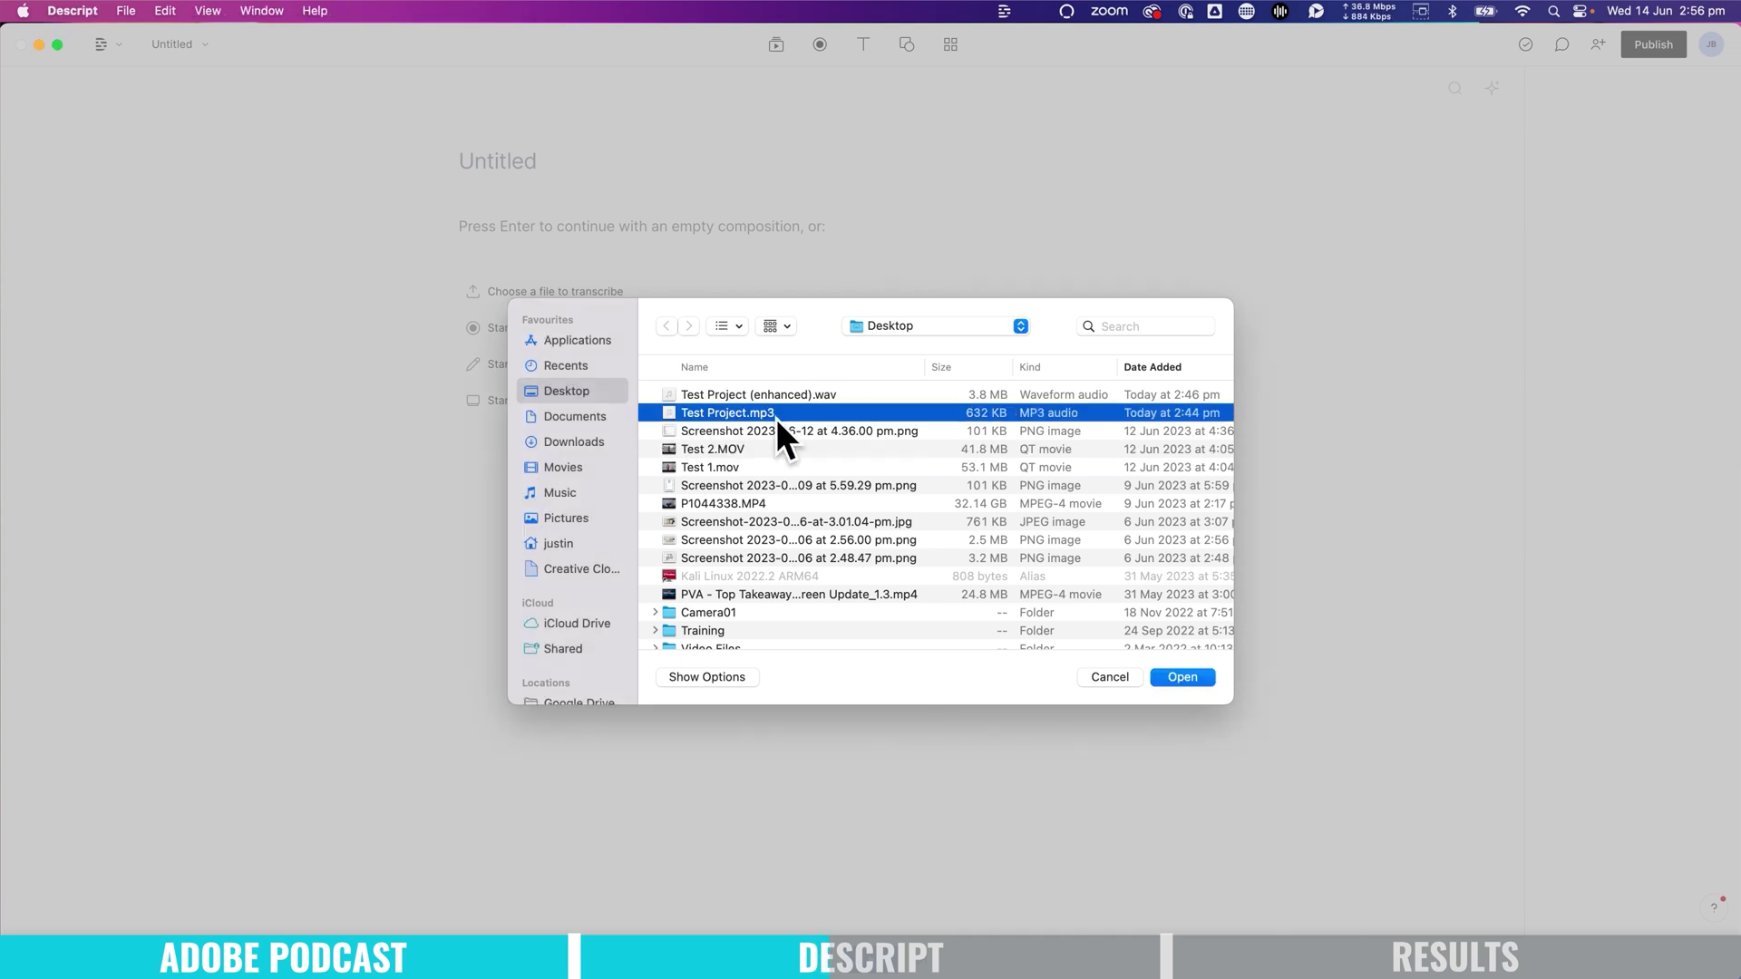
pyautogui.click(1190, 682)
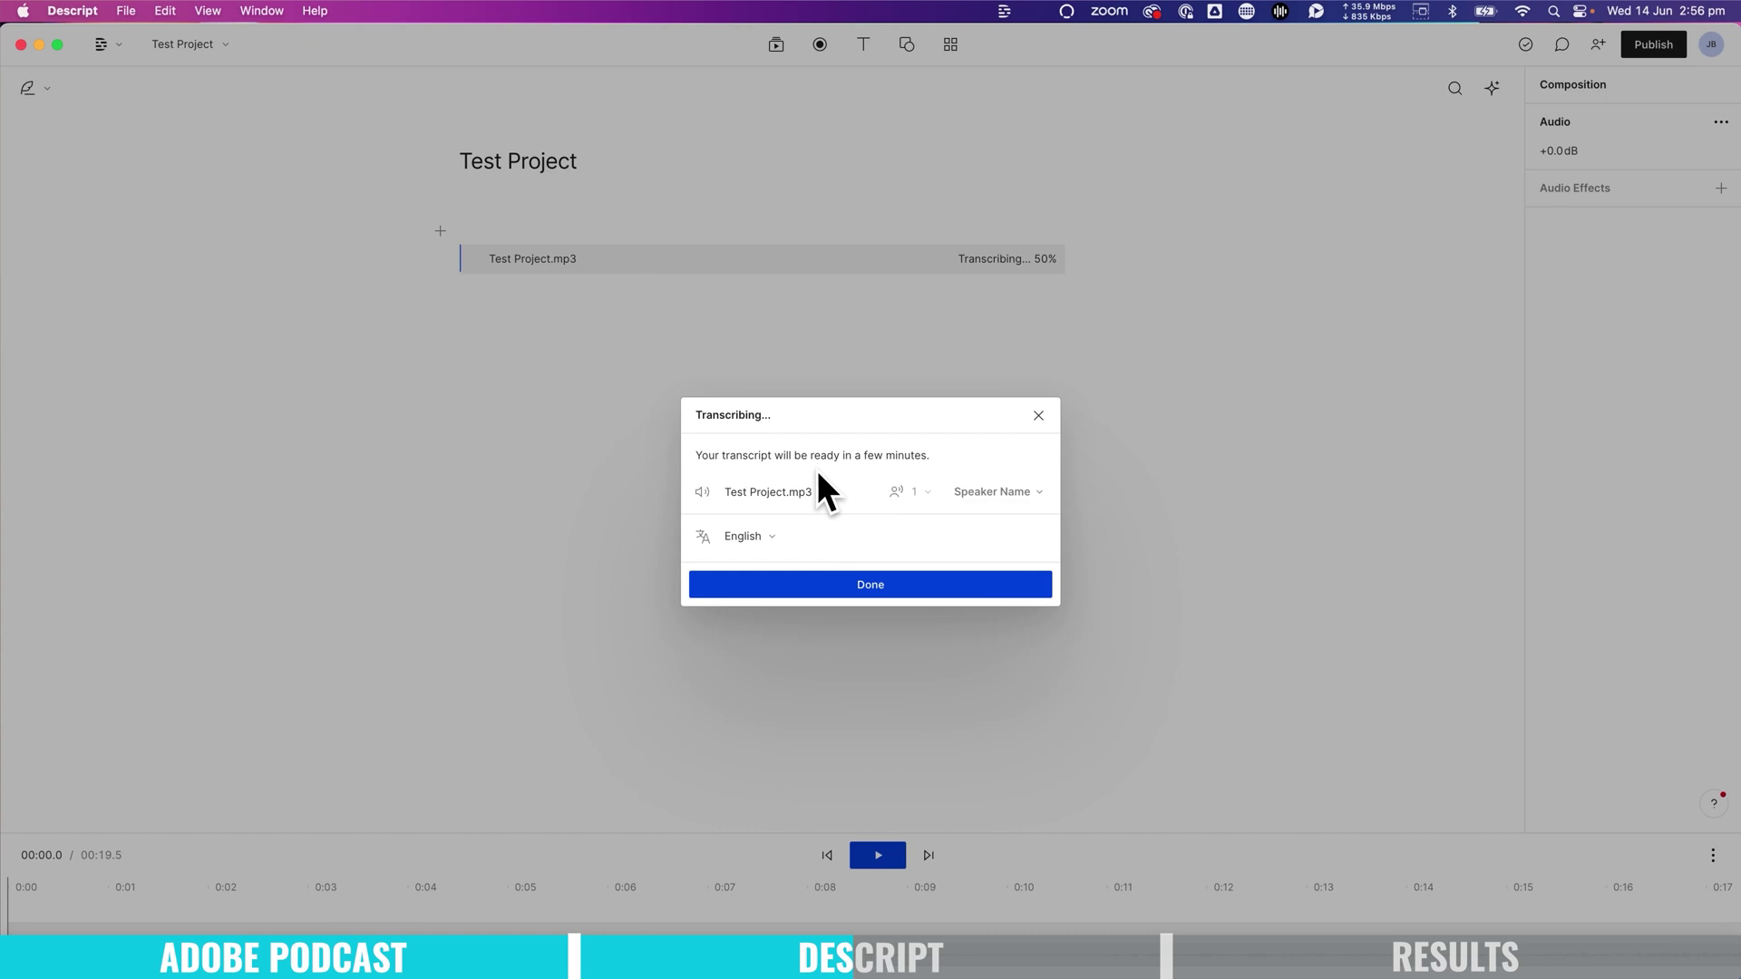
# - Dismiss the transcription notice and move to the start of the transcript
pyautogui.click(903, 587)
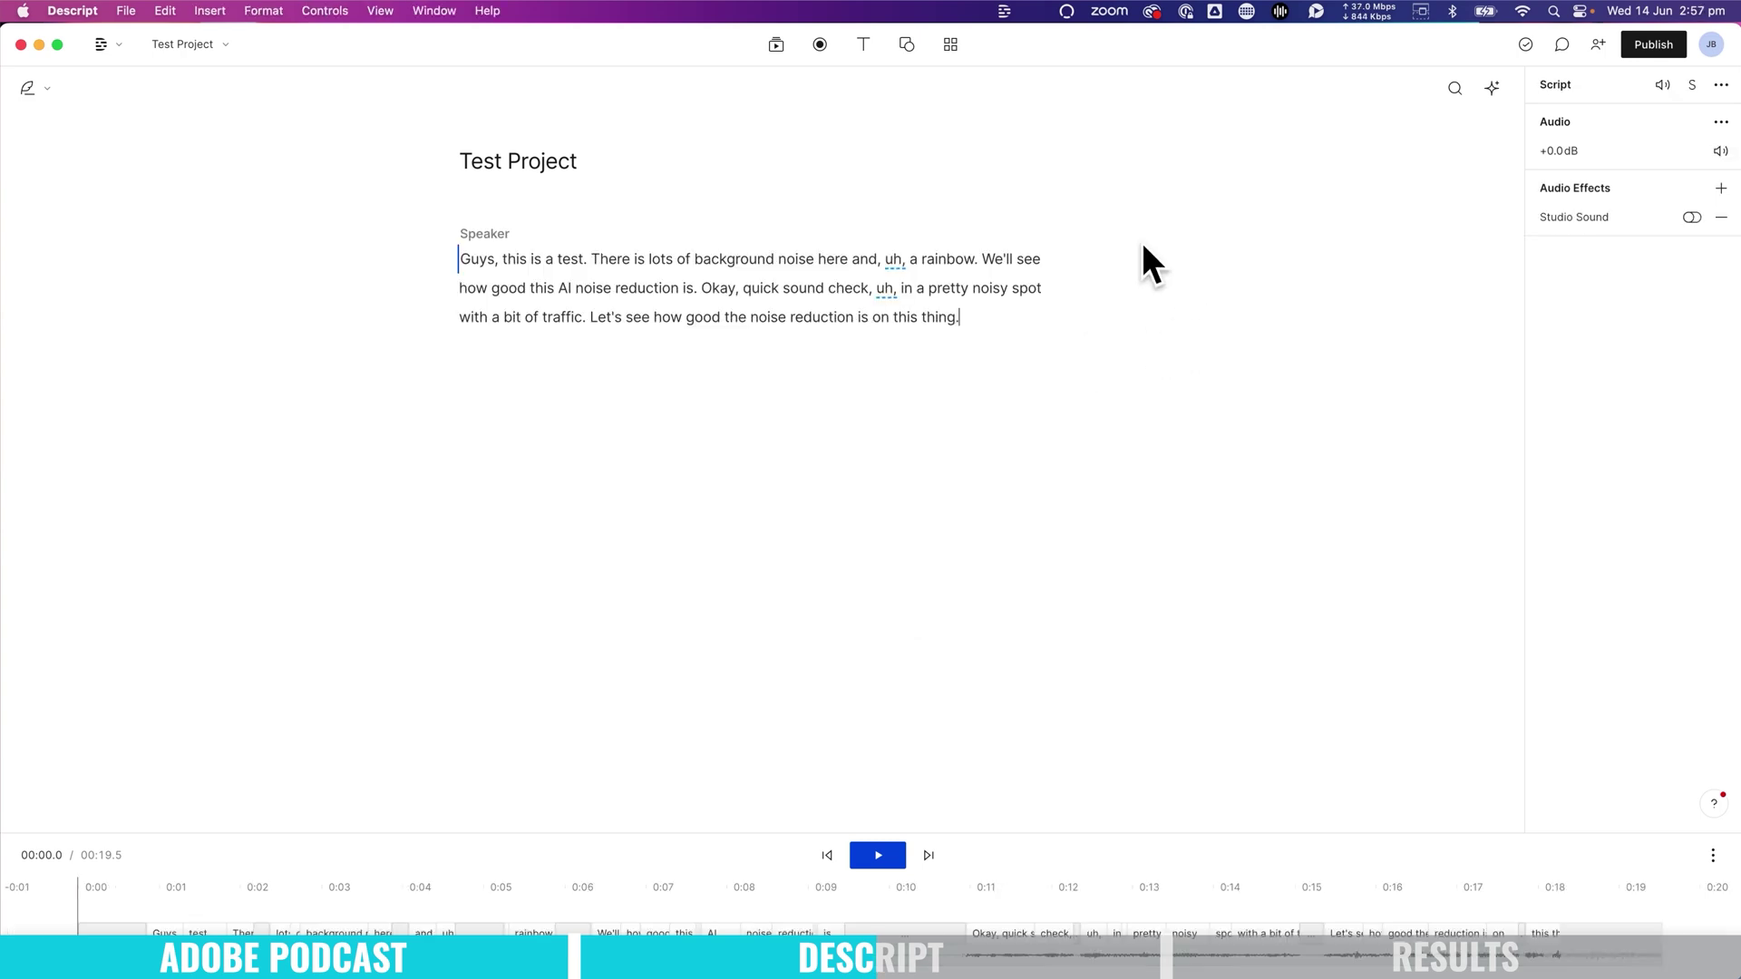
pyautogui.click(459, 261)
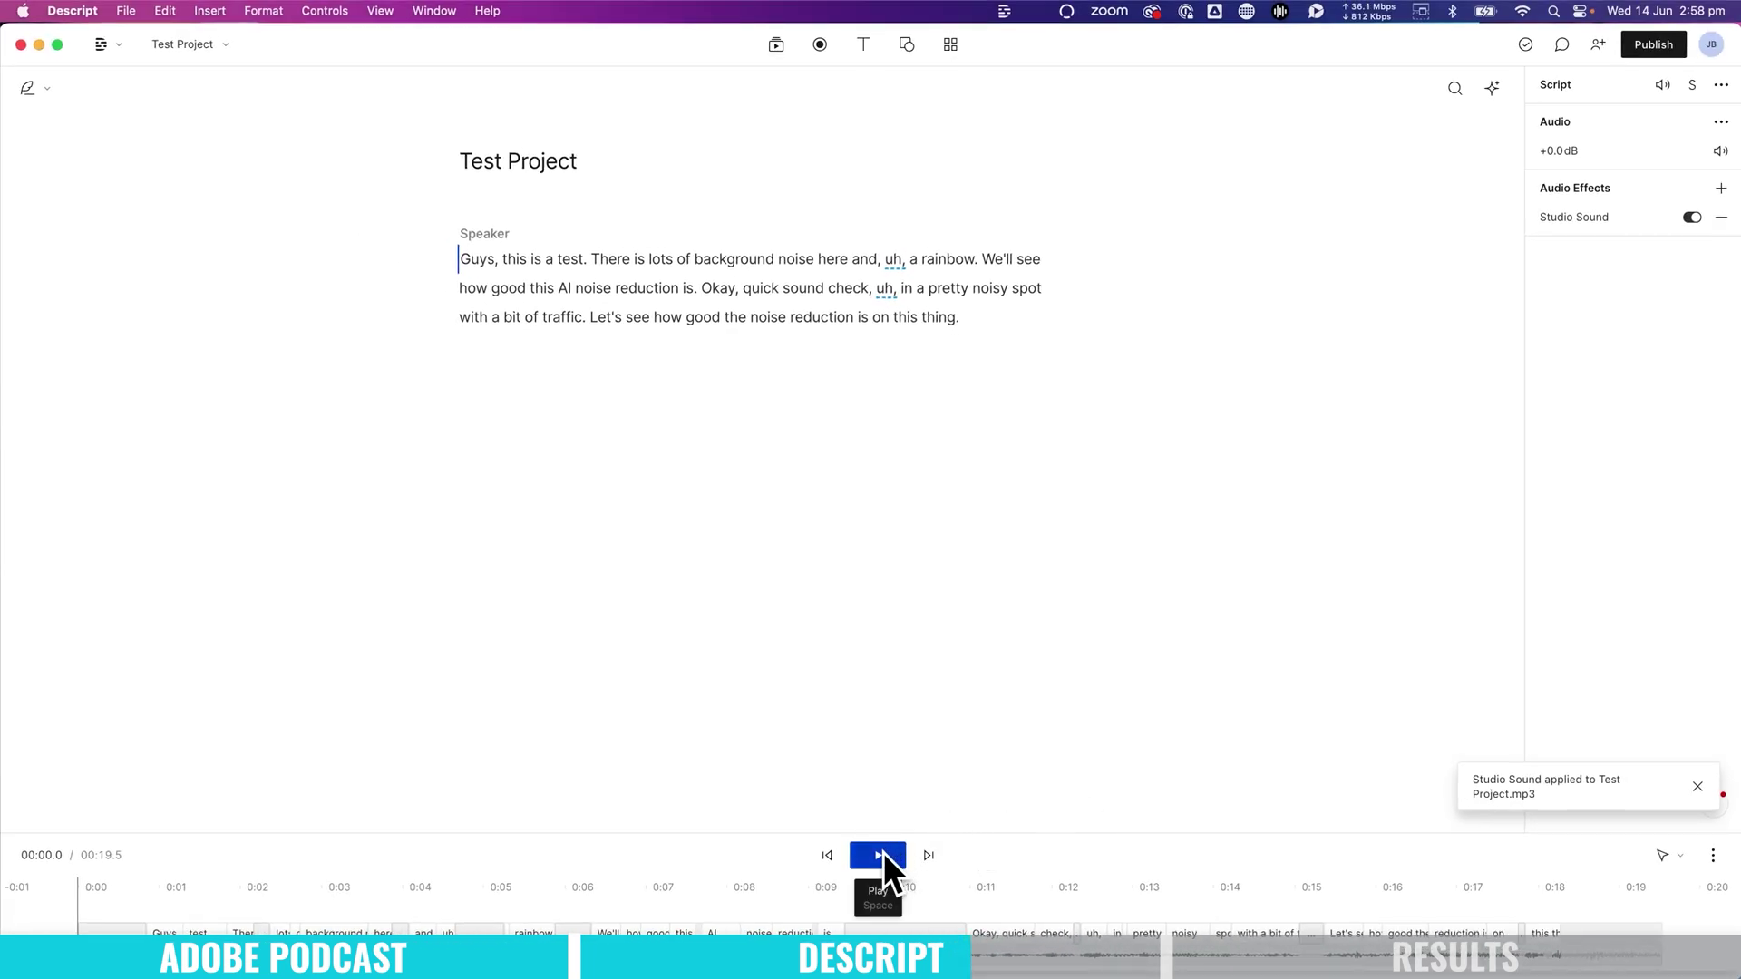
# - Play back the Studio Sound-processed Test Project audio
pyautogui.click(883, 852)
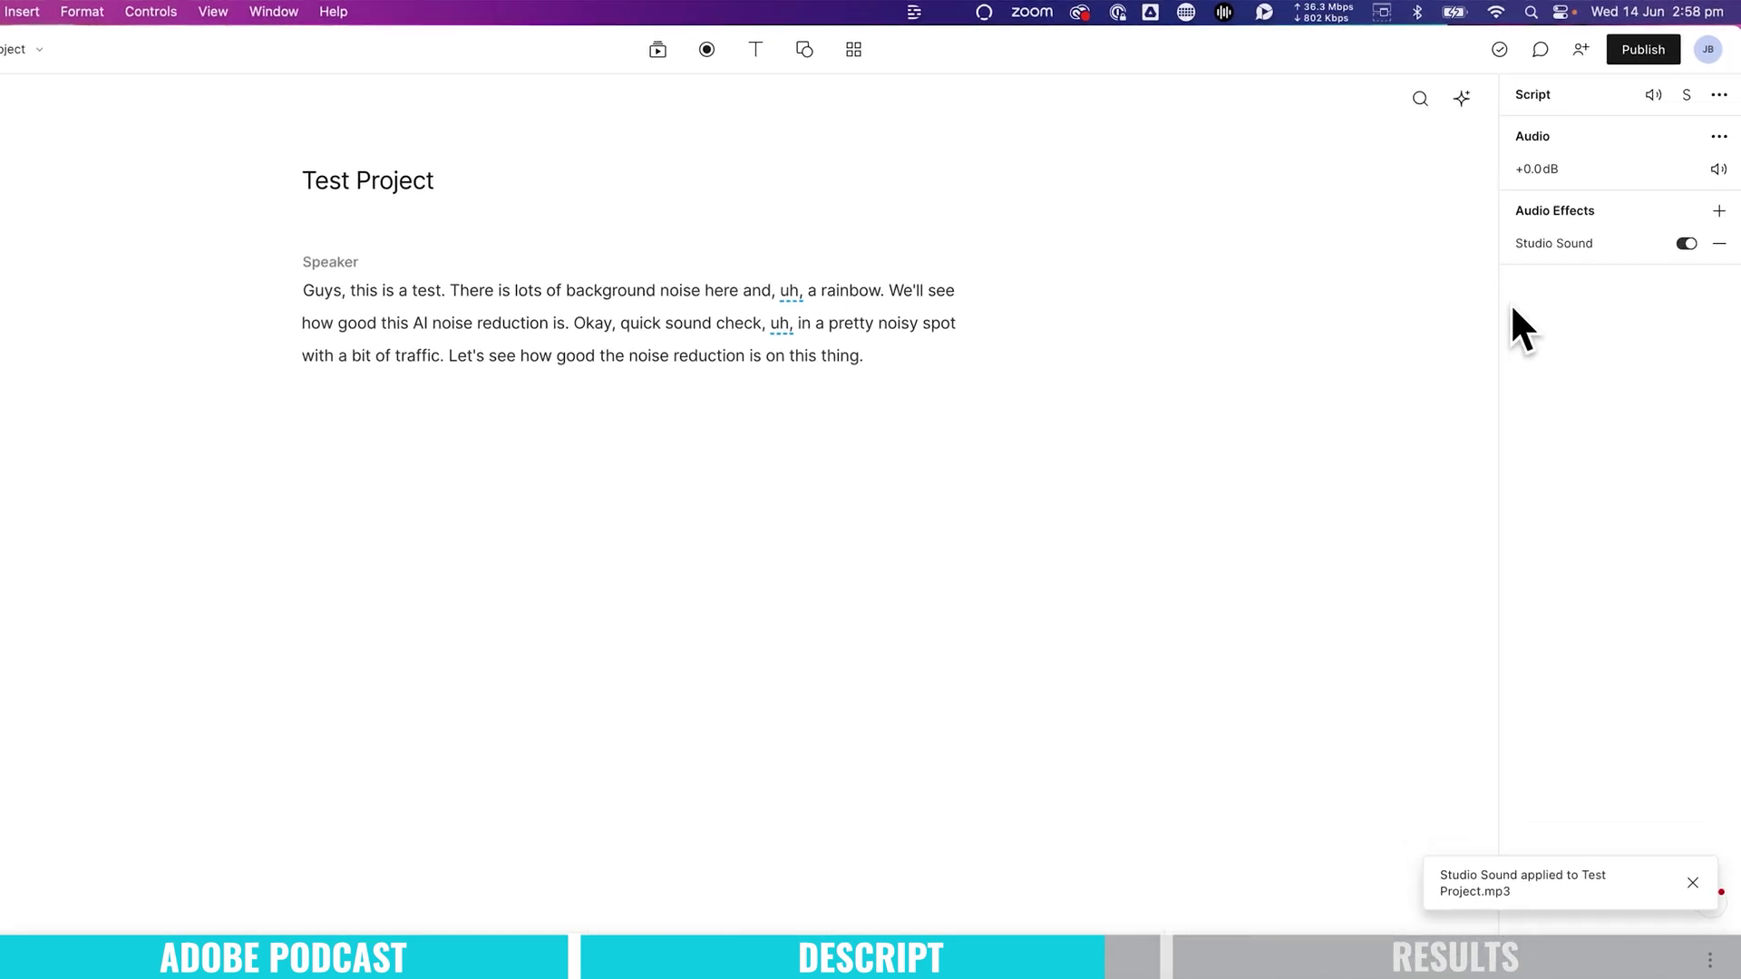
# - Export the Studio Sound audio as MP3, saved to the Desktop as Test Project-descript.mp3
pyautogui.click(1623, 58)
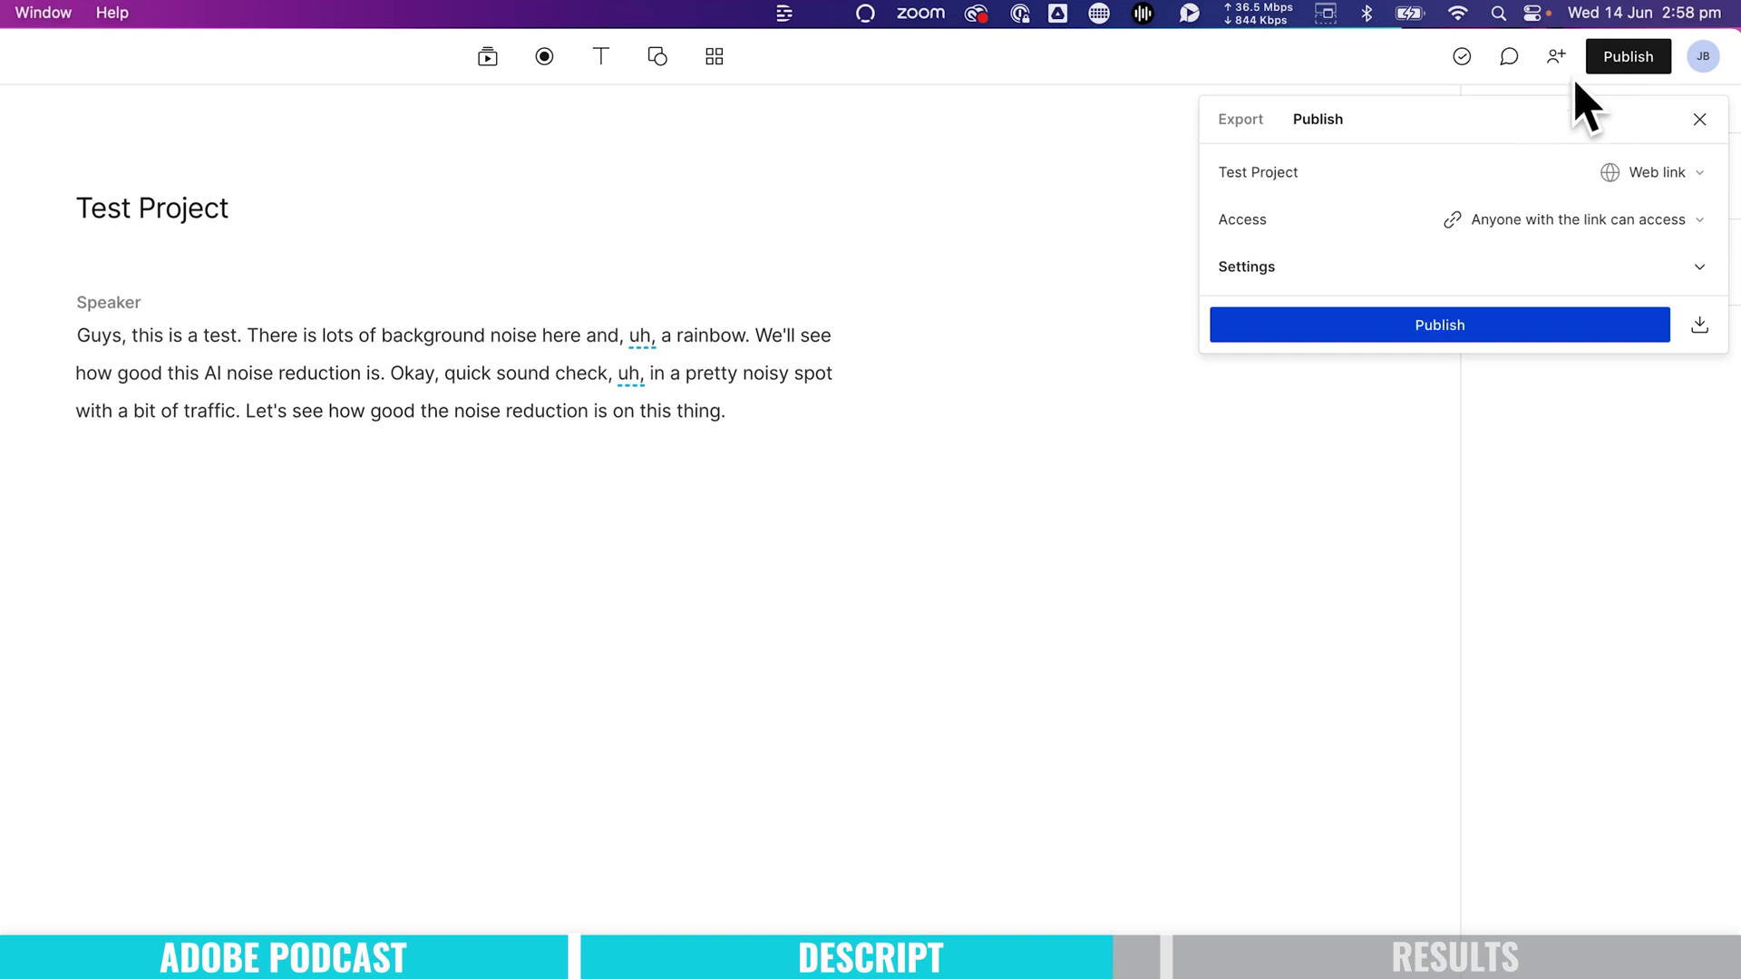
pyautogui.click(1238, 119)
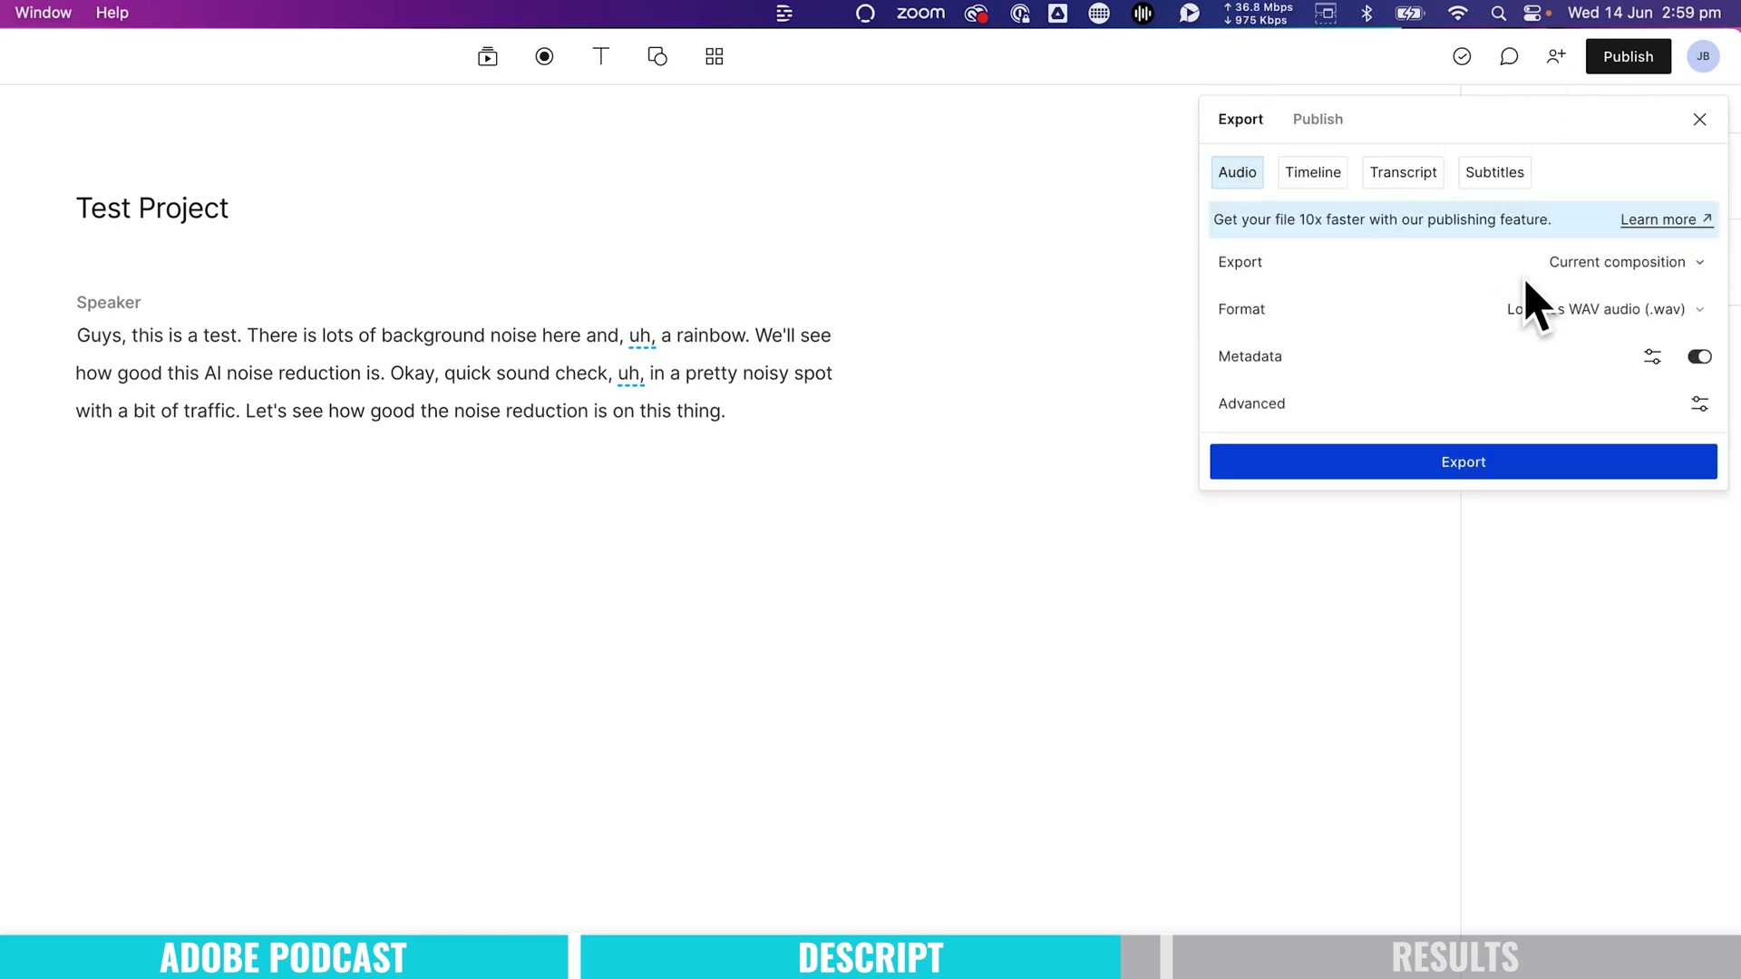
pyautogui.click(1679, 313)
pyautogui.click(1693, 310)
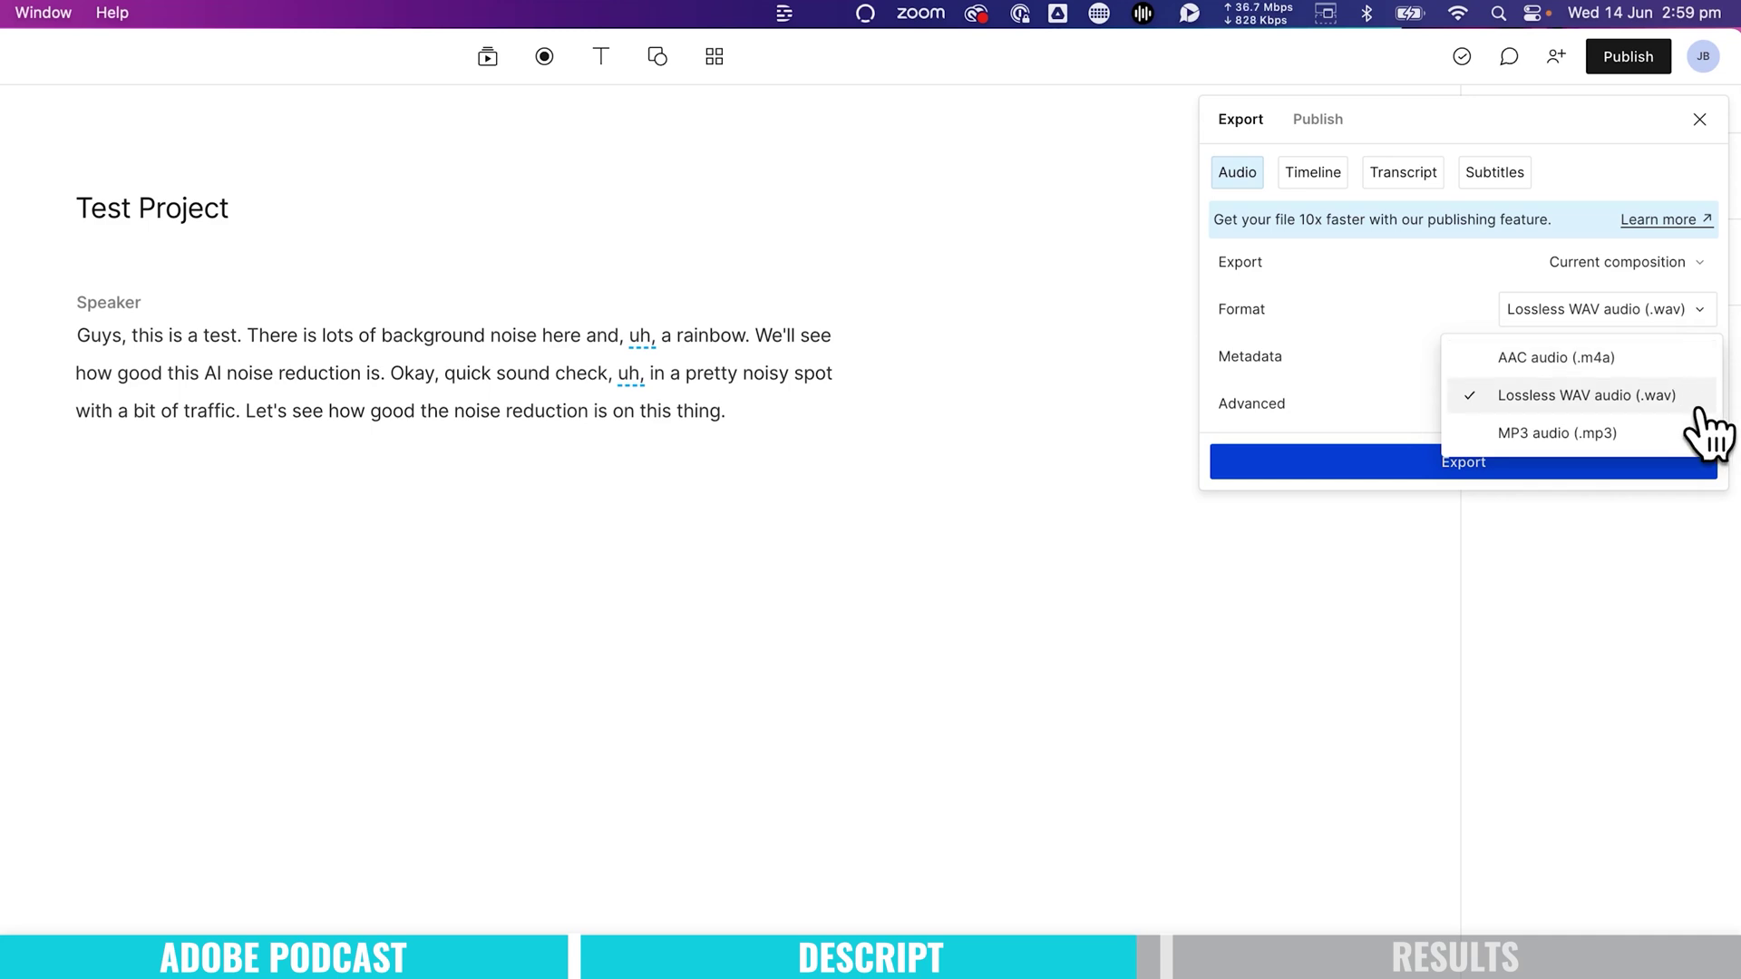
pyautogui.click(1687, 433)
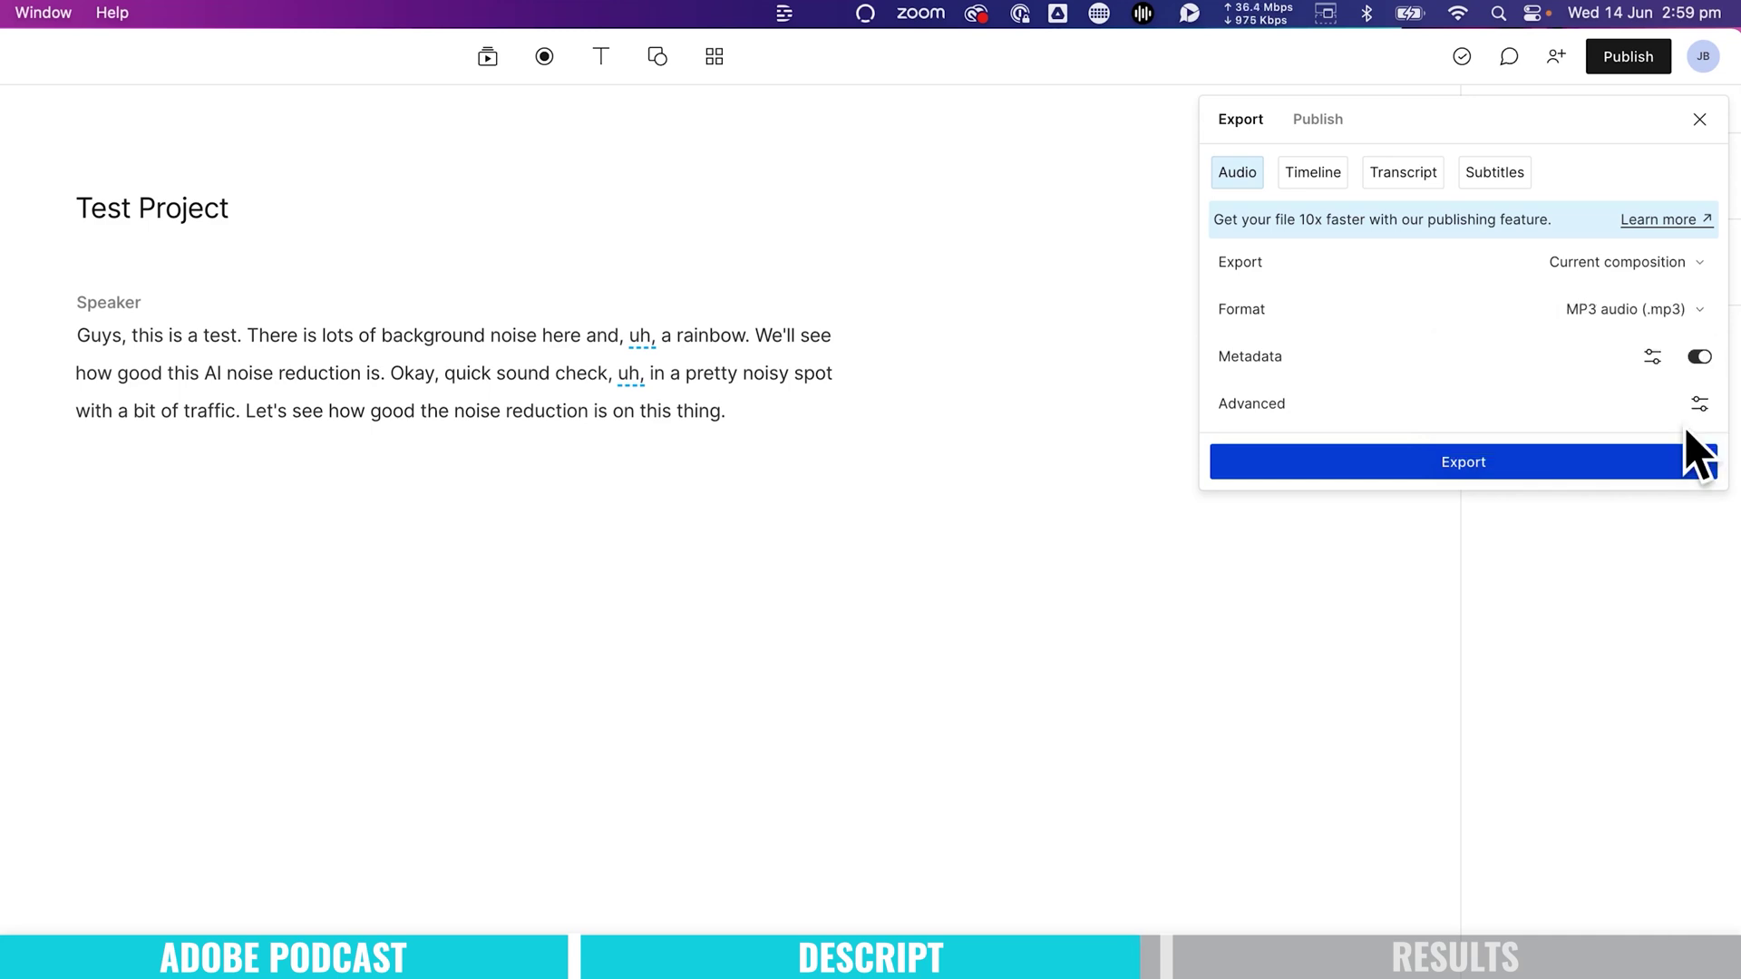
pyautogui.click(1513, 466)
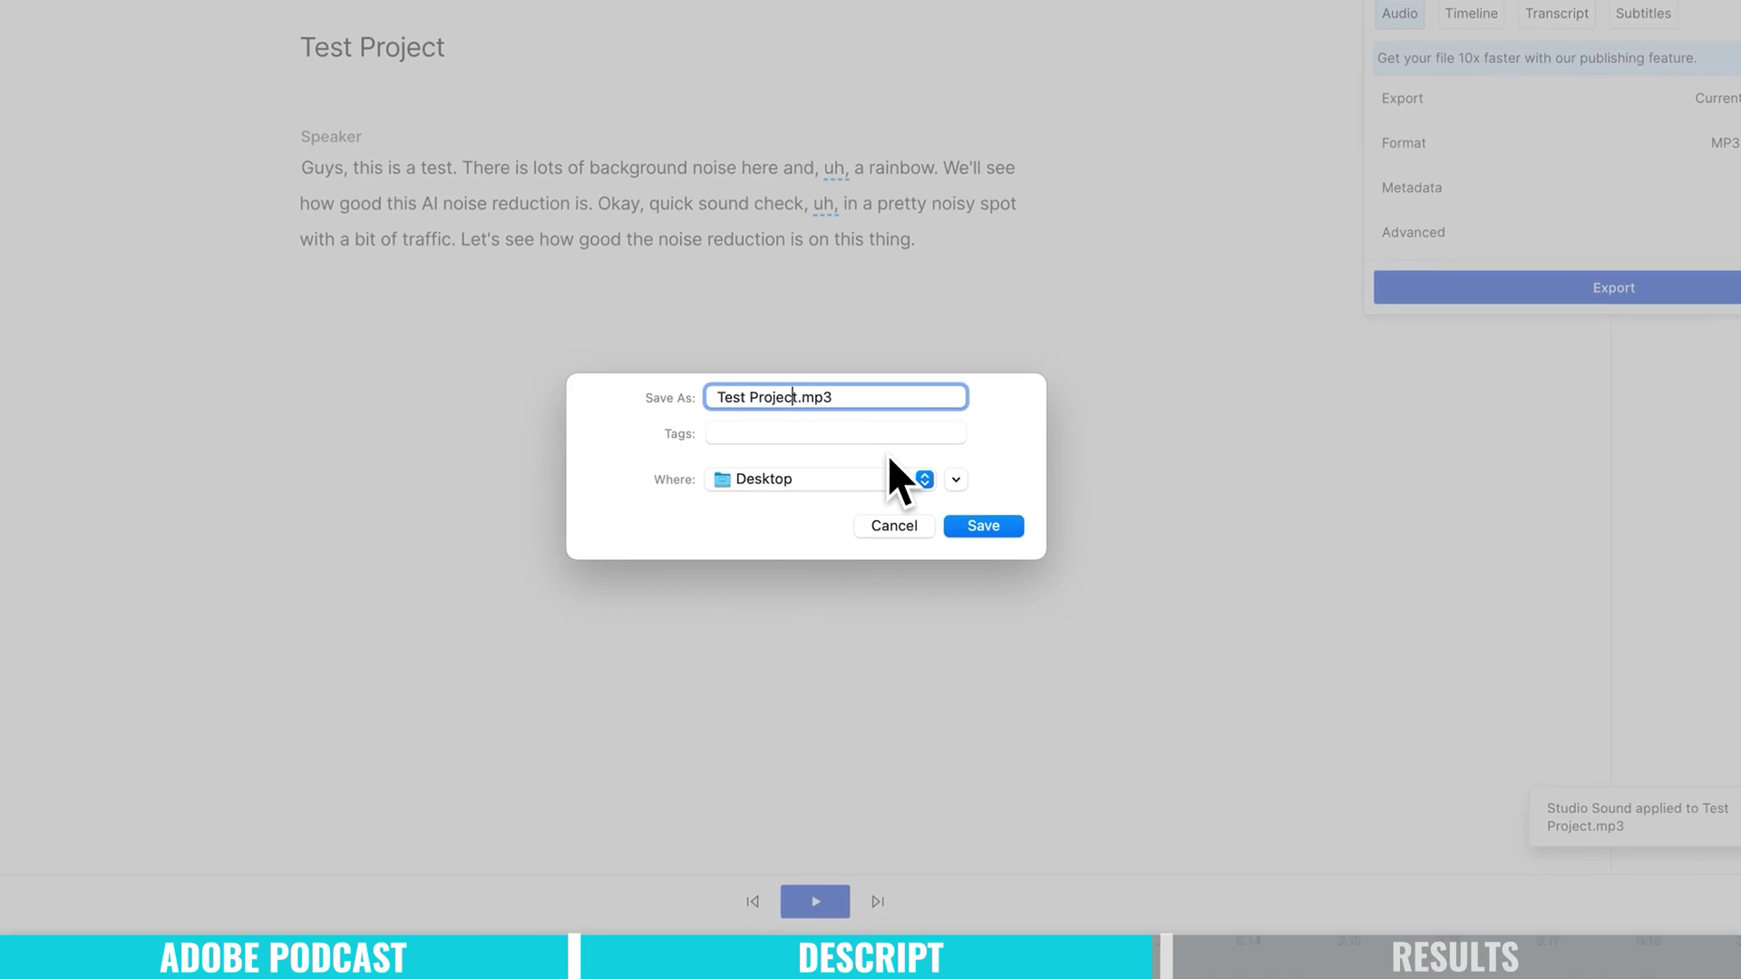
pyautogui.write('-descri')
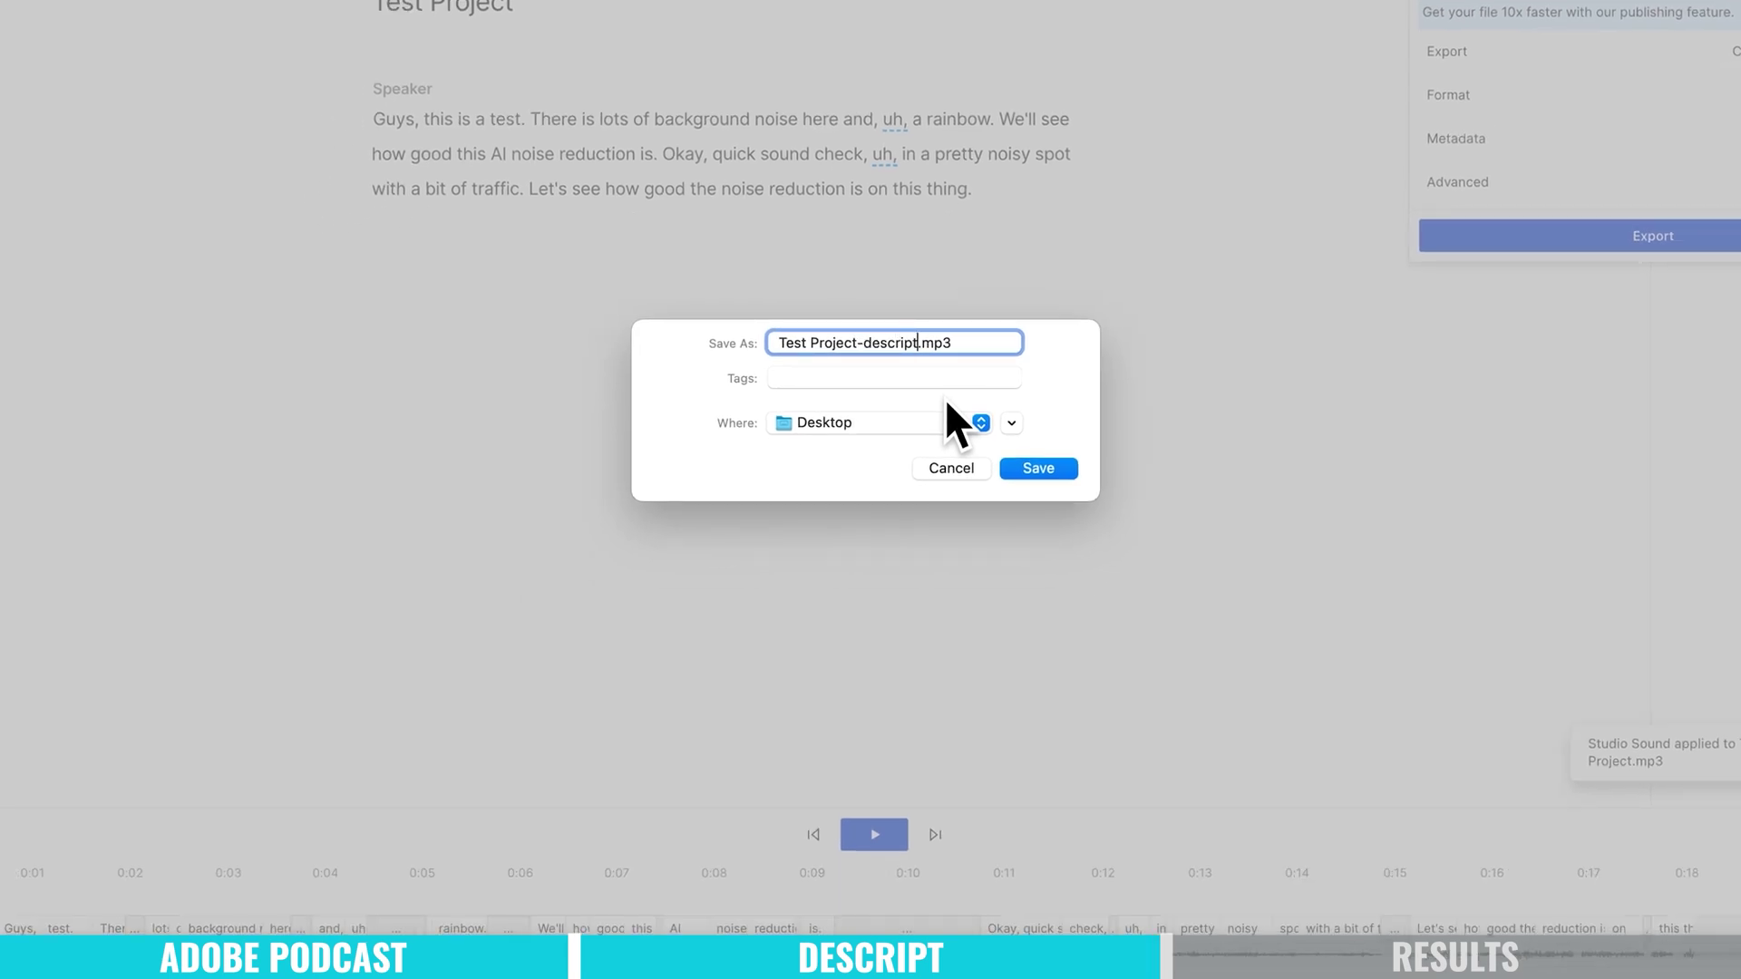
pyautogui.write('pt')
pyautogui.click(1034, 472)
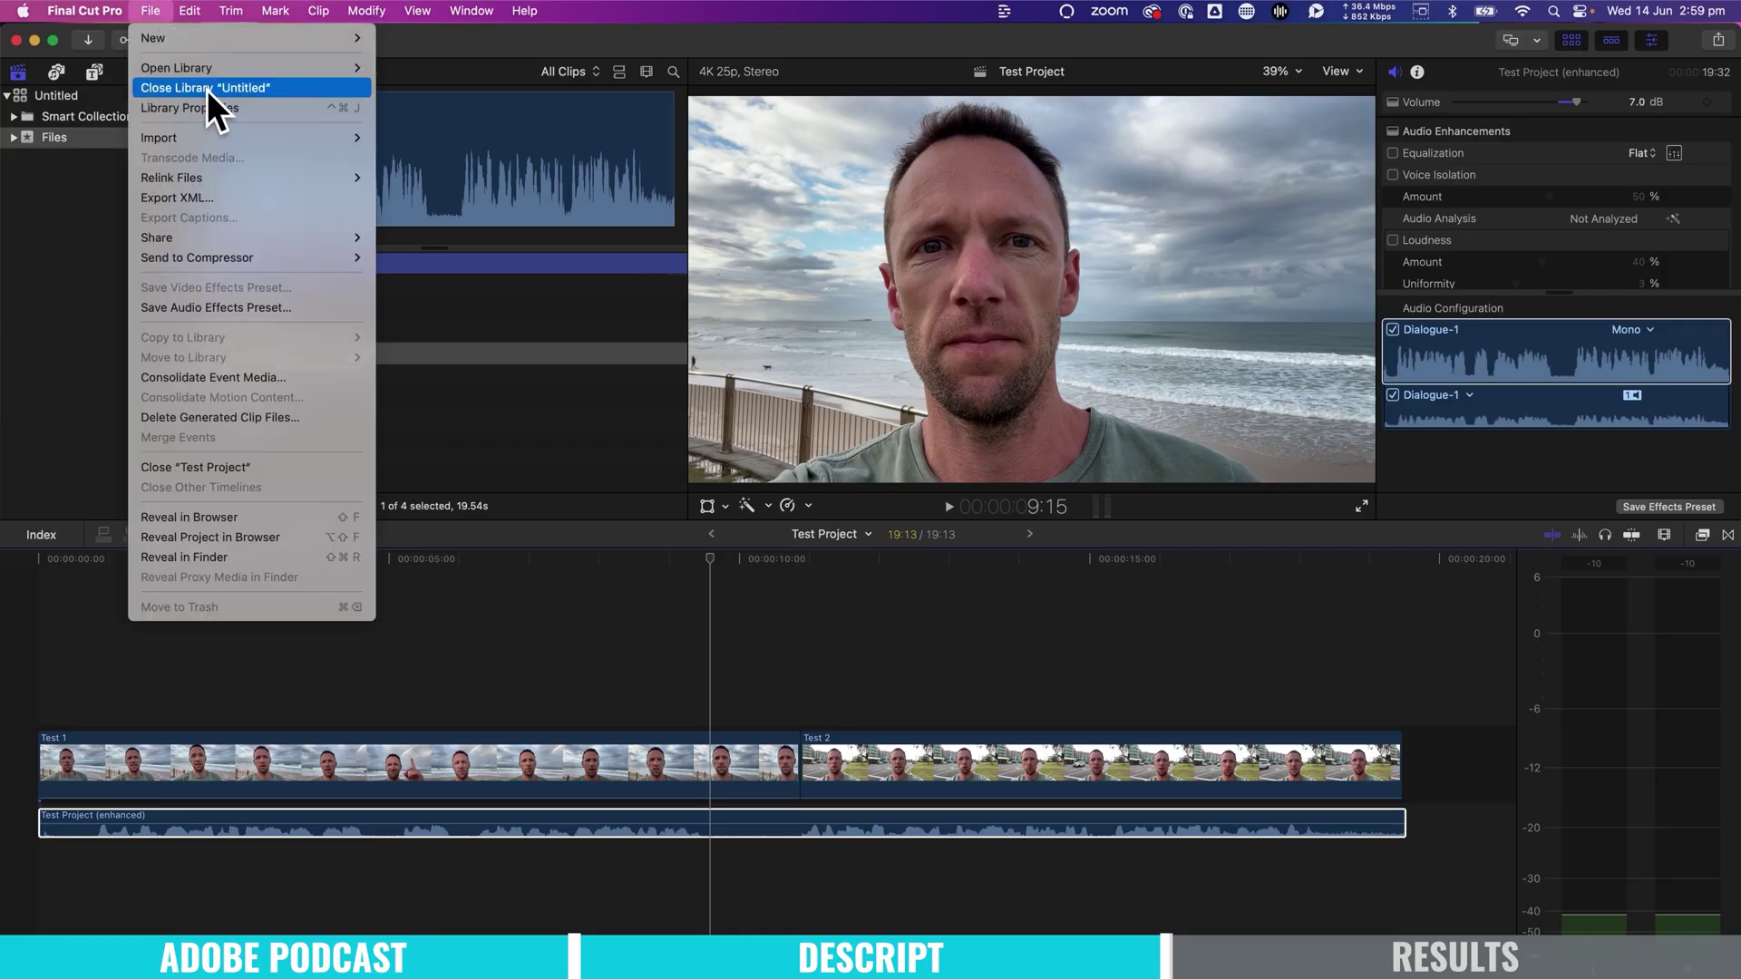
# - Import Test Project-descript and connect it below the Test Project (enhanced) track
pyautogui.click(420, 145)
pyautogui.click(1474, 879)
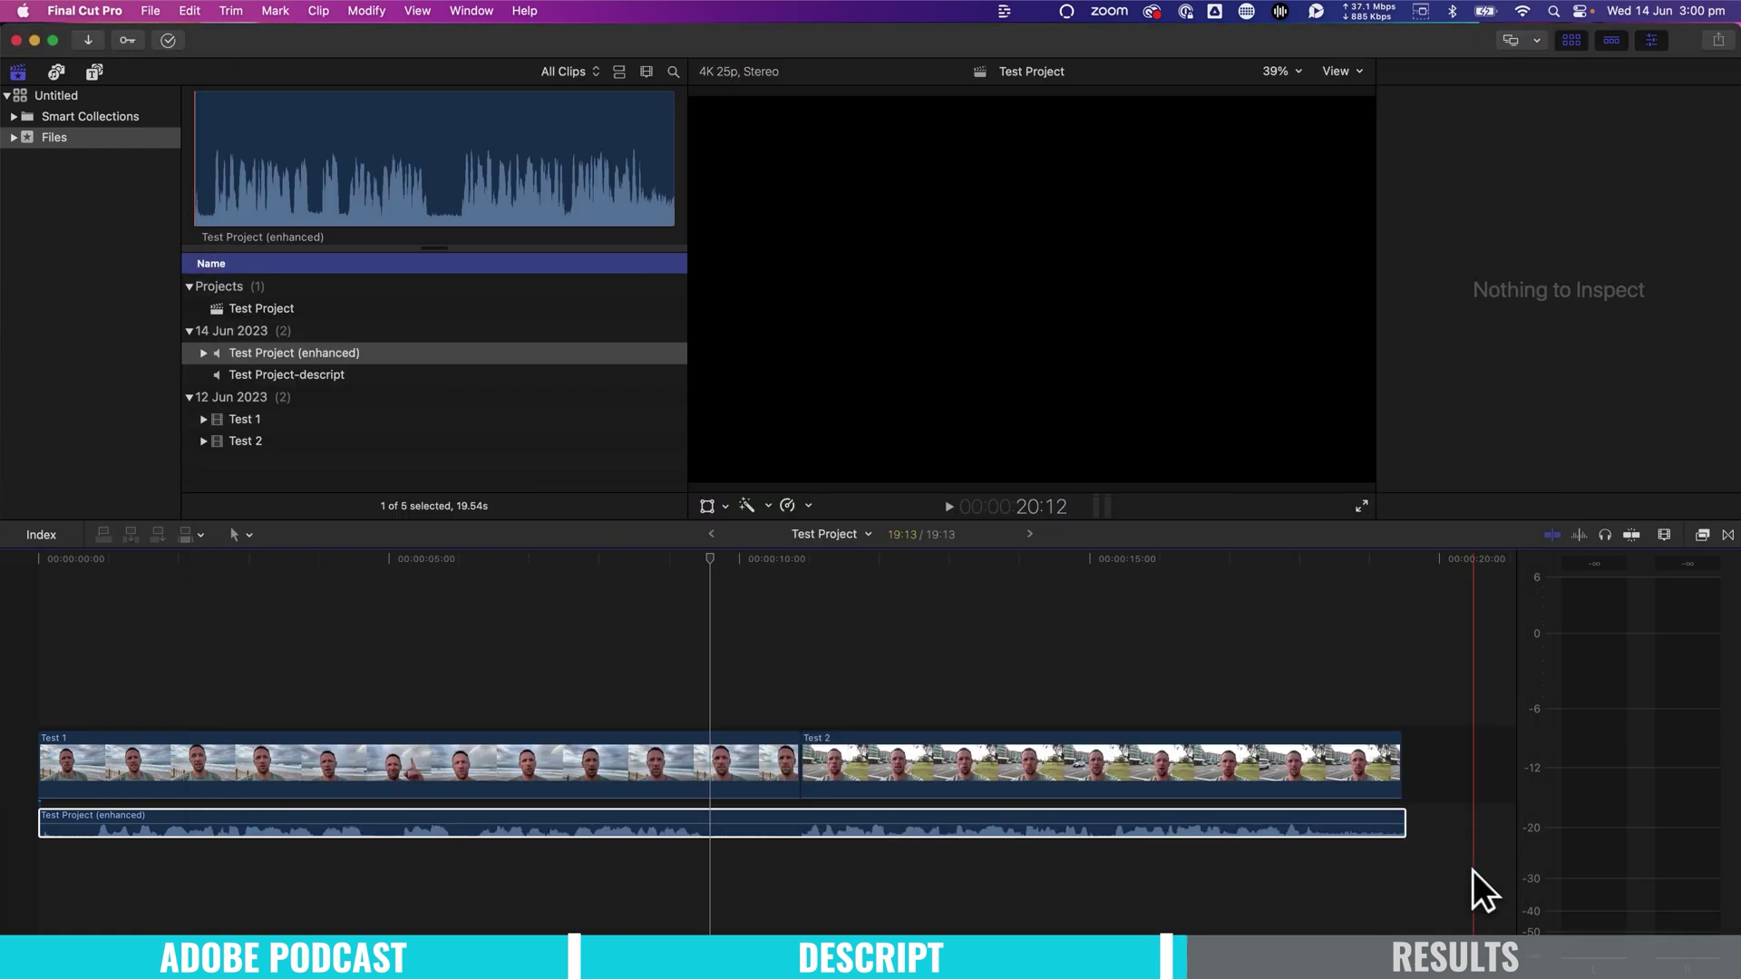
pyautogui.moveTo(265, 376)
pyautogui.mouseDown()
pyautogui.moveTo(228, 791)
pyautogui.moveTo(19, 866)
pyautogui.mouseUp()
pyautogui.press('super+4')
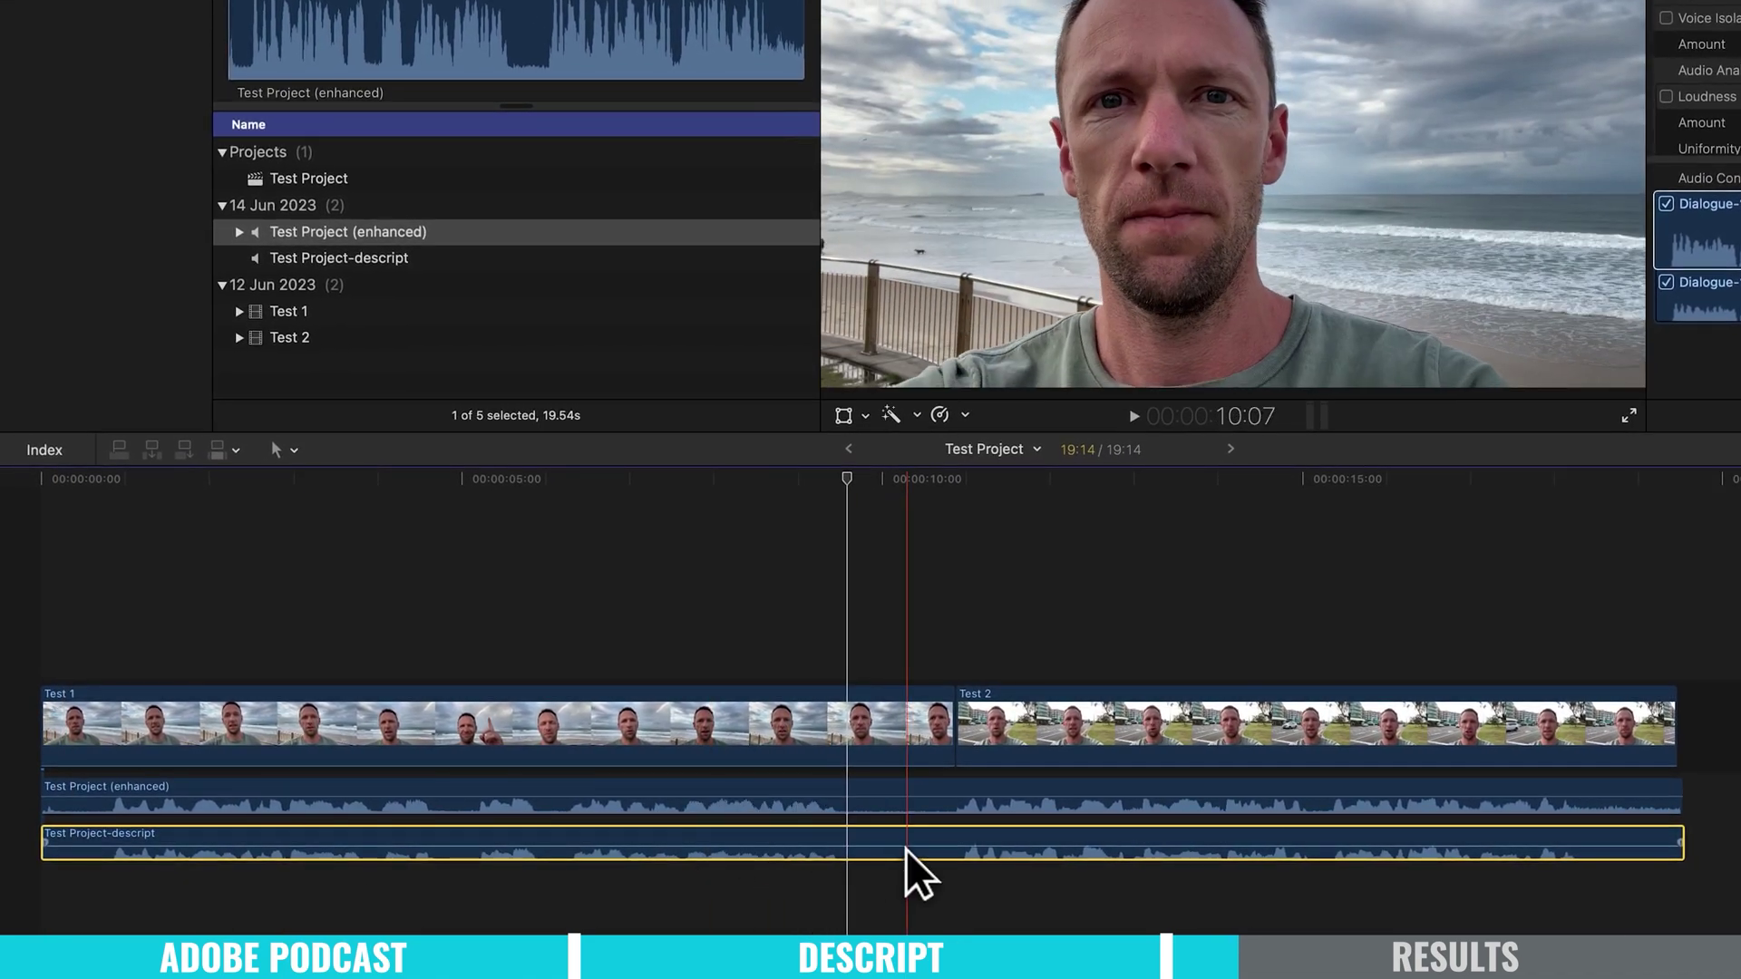
pyautogui.click(904, 803)
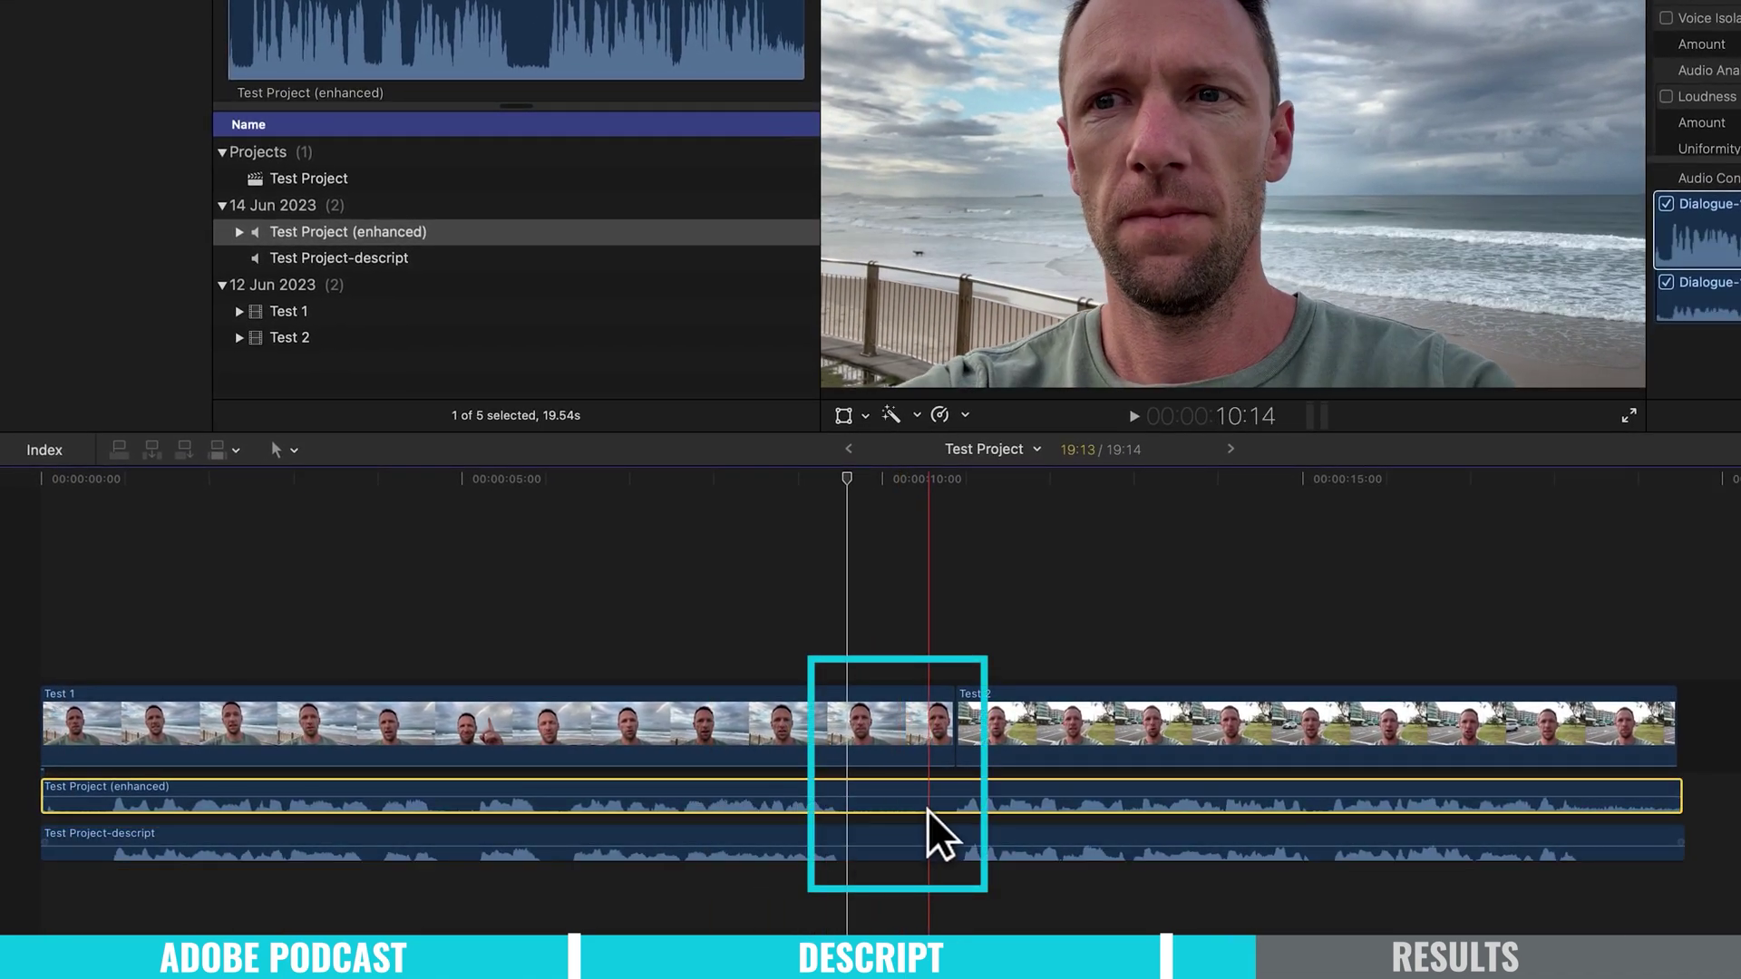
pyautogui.click(868, 903)
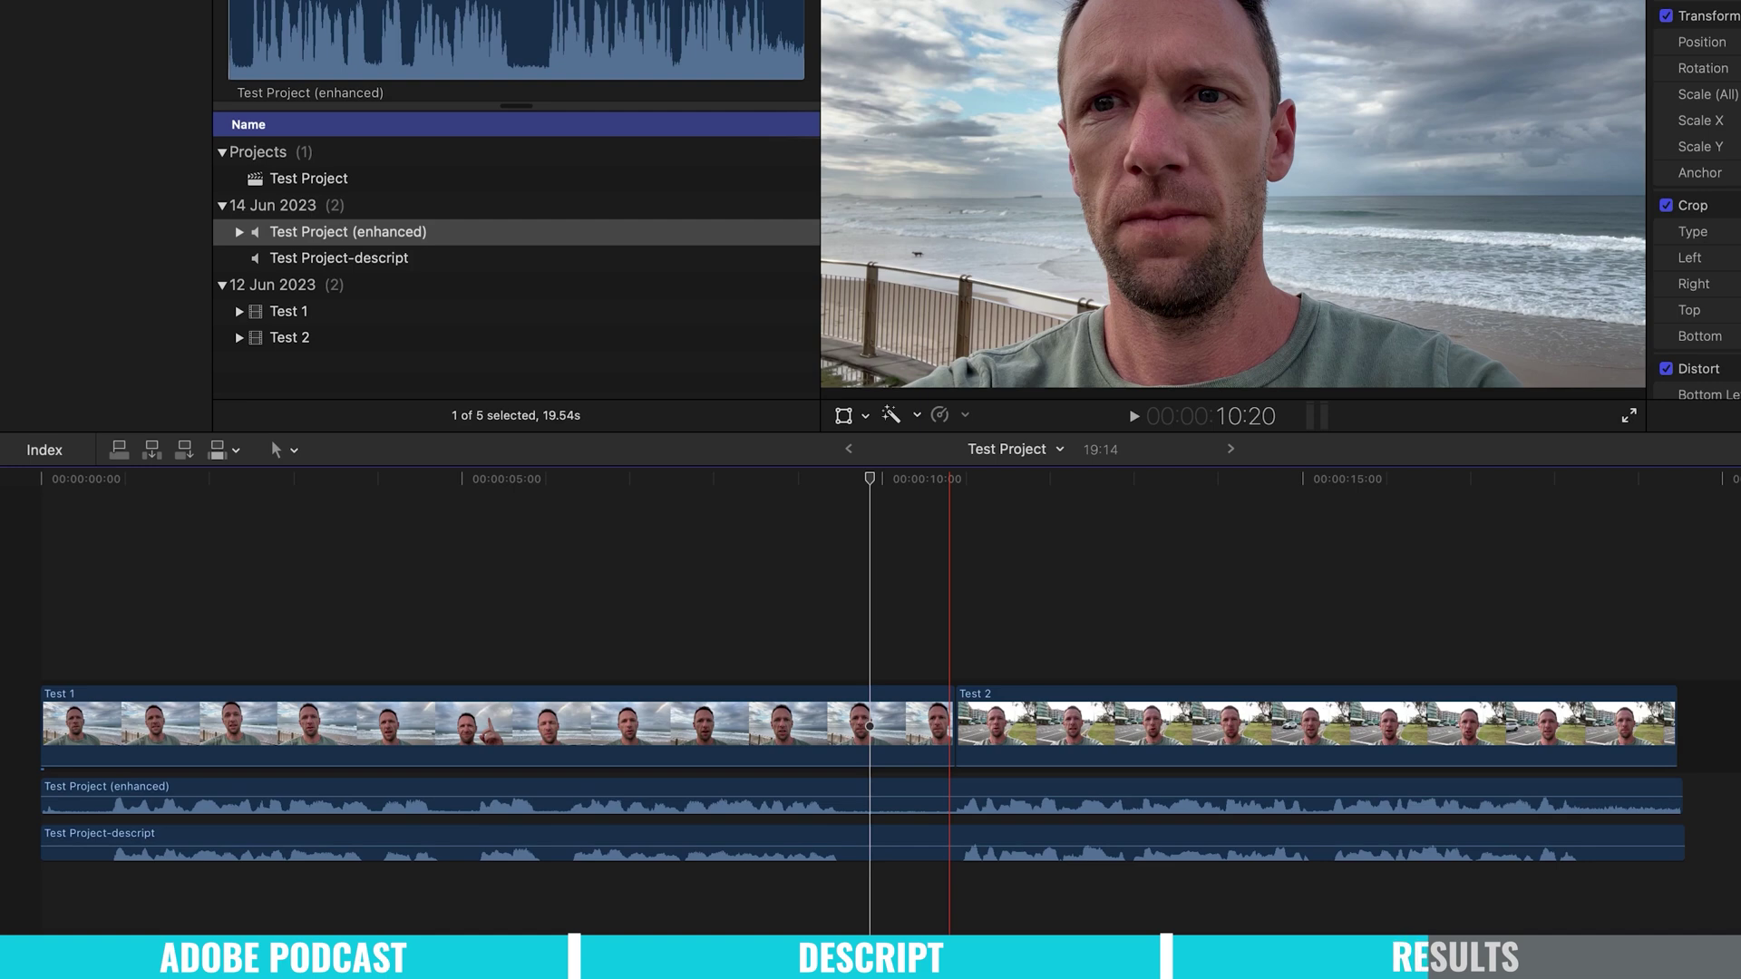
# - Play the Test 2 original audio, then silence the enhanced track and play the Test Project-descript audio to compare
pyautogui.click(954, 843)
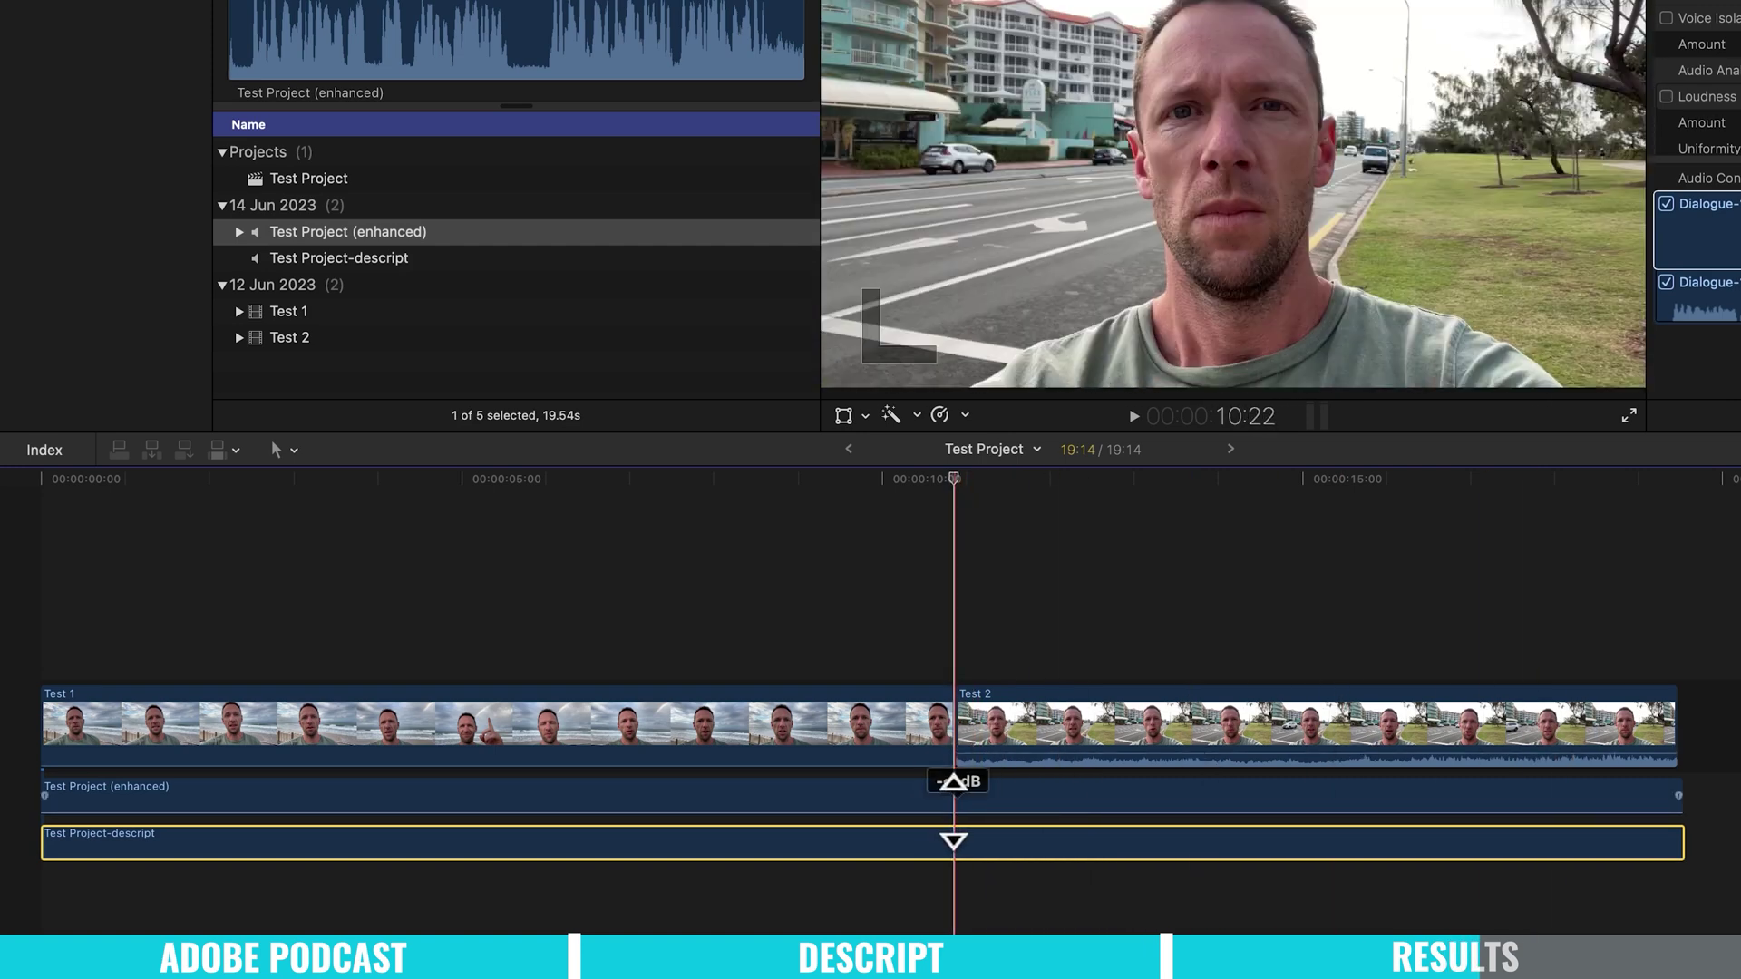
pyautogui.press('space')
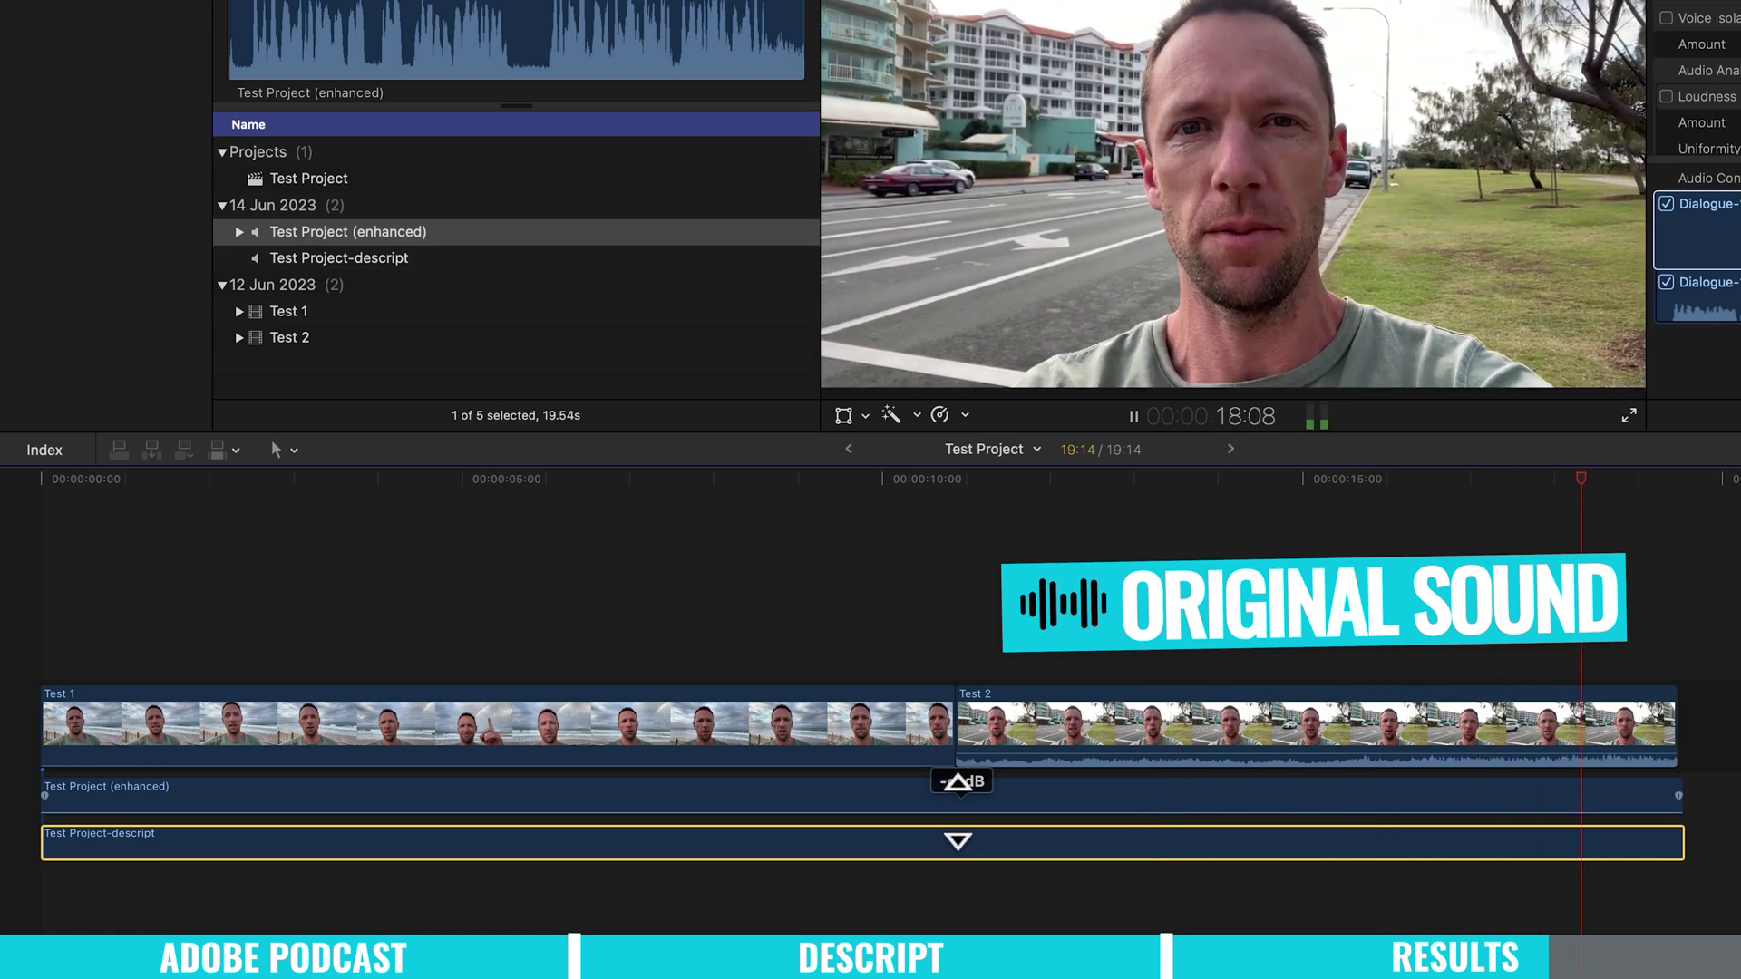
pyautogui.click(958, 798)
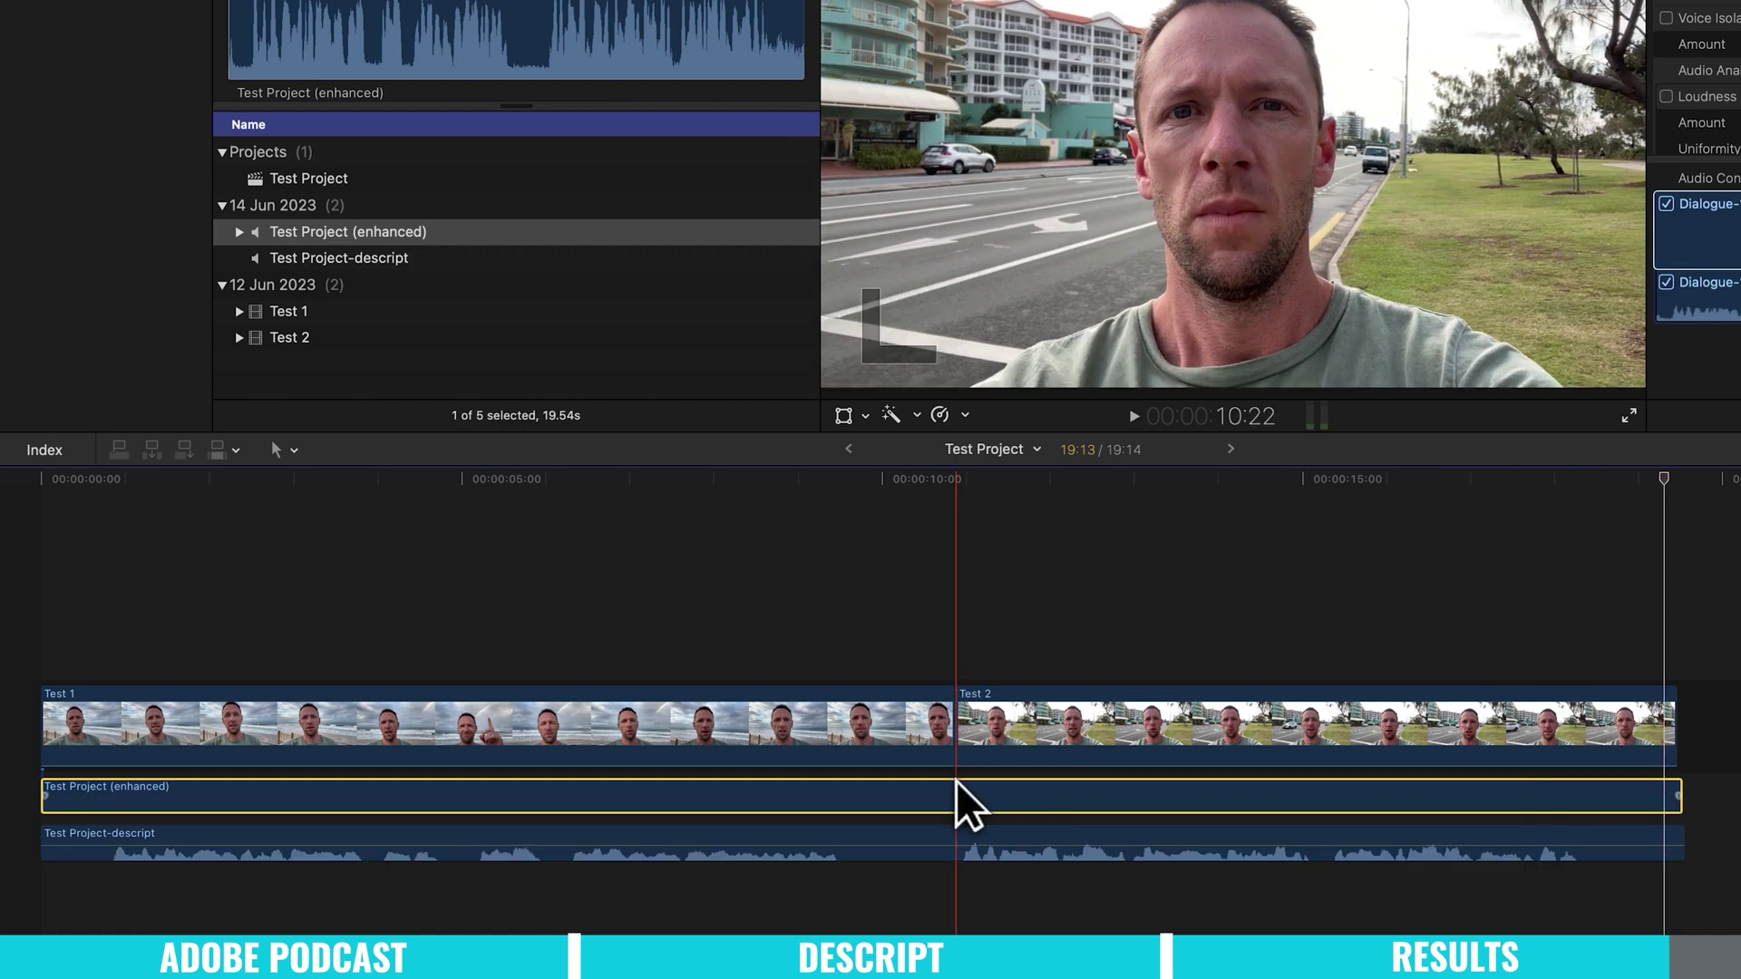
pyautogui.press('space')
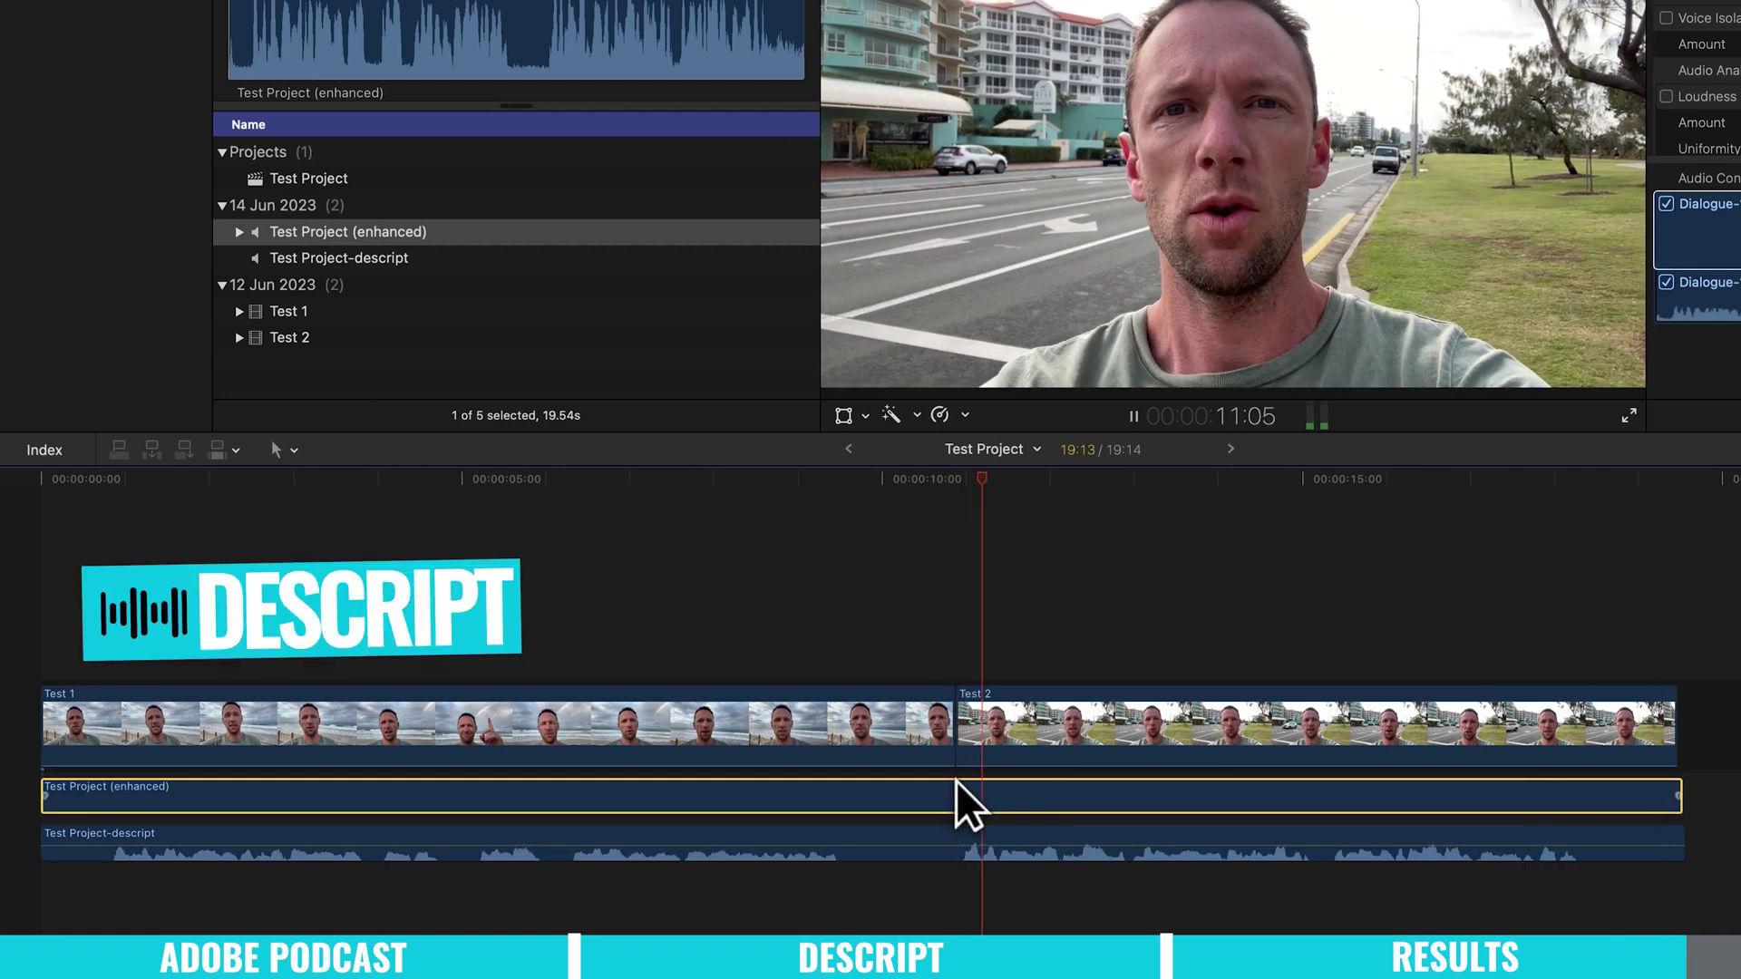